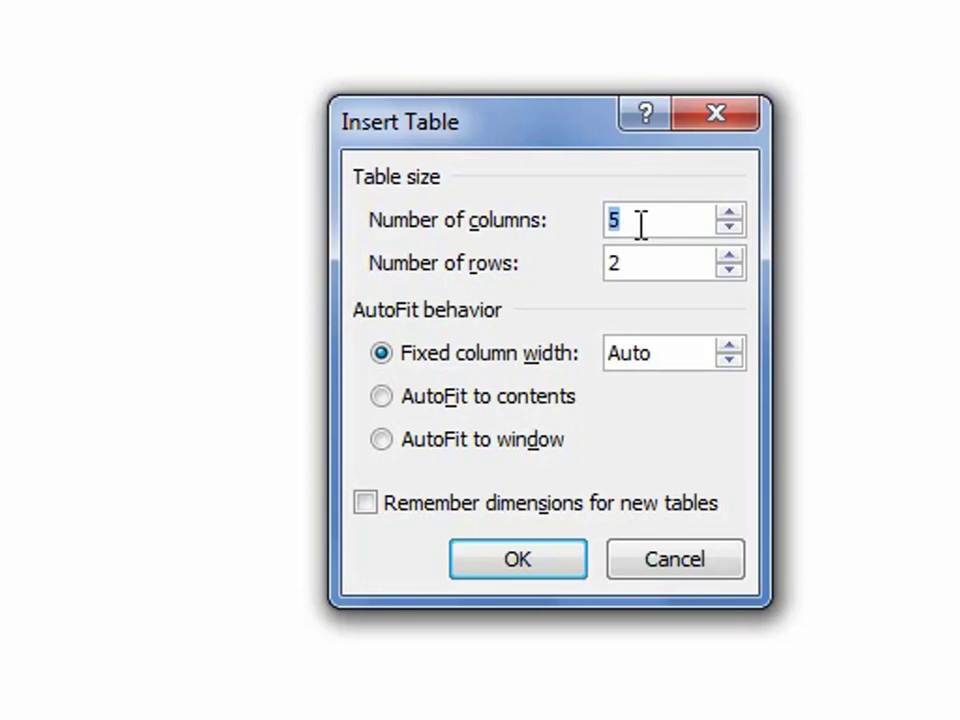
Insert a table with 4 columns and 5 rows below the title
text(4)
key(Tab)
text(5)
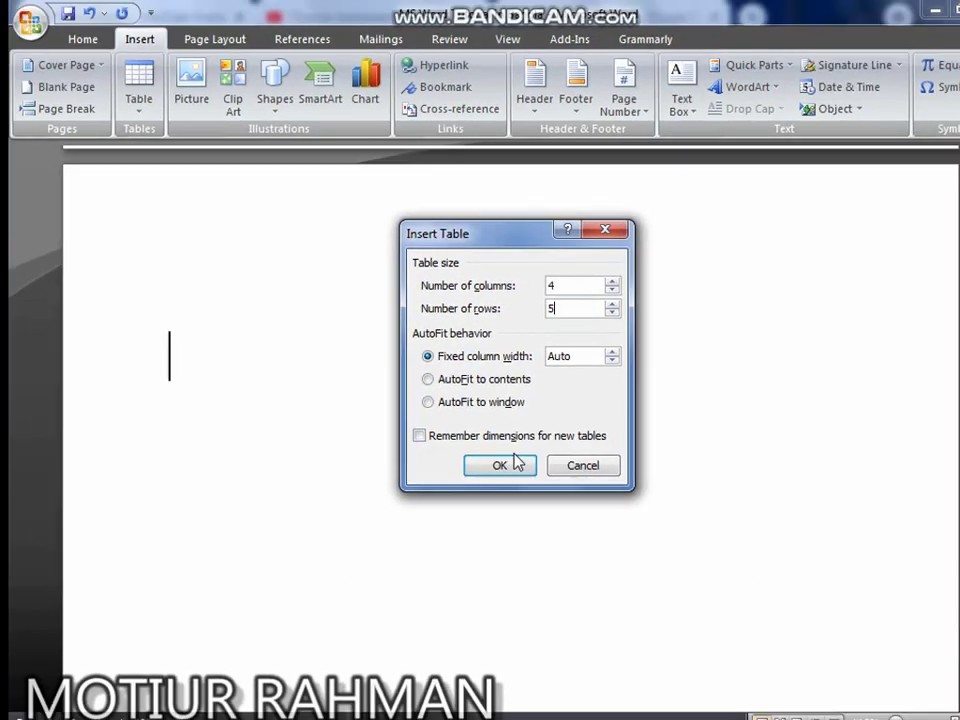
click(517, 559)
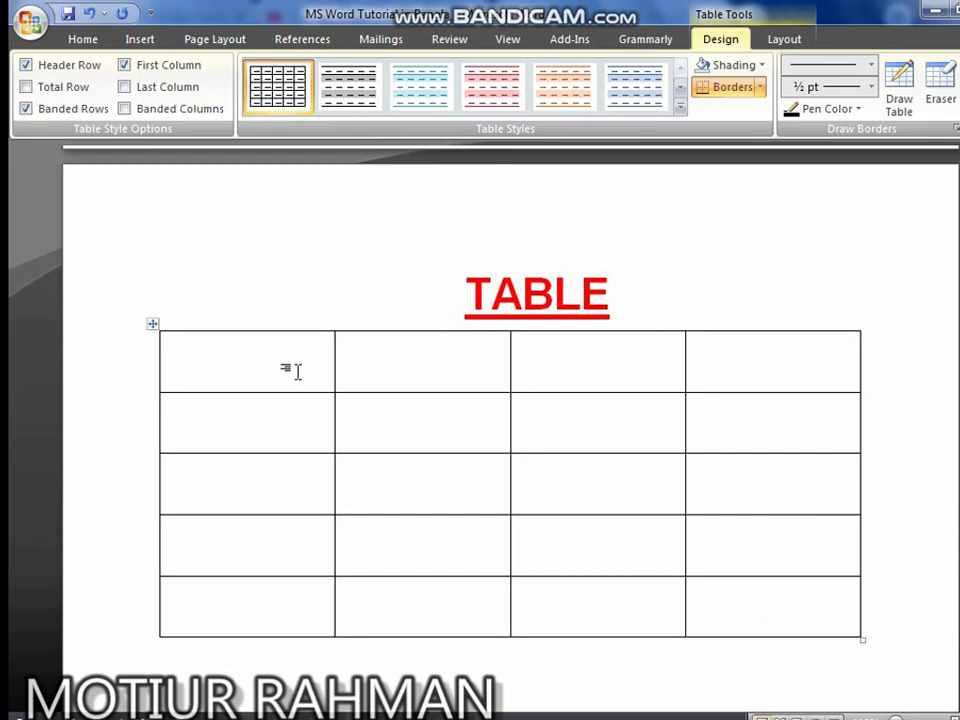
Enter the headings "SL. NO" and "NAME" in the first two cells of the table's top row
text(DLDS)
key(BackSpace)
key(BackSpace)
key(BackSpace)
key(BackSpace)
text(L)
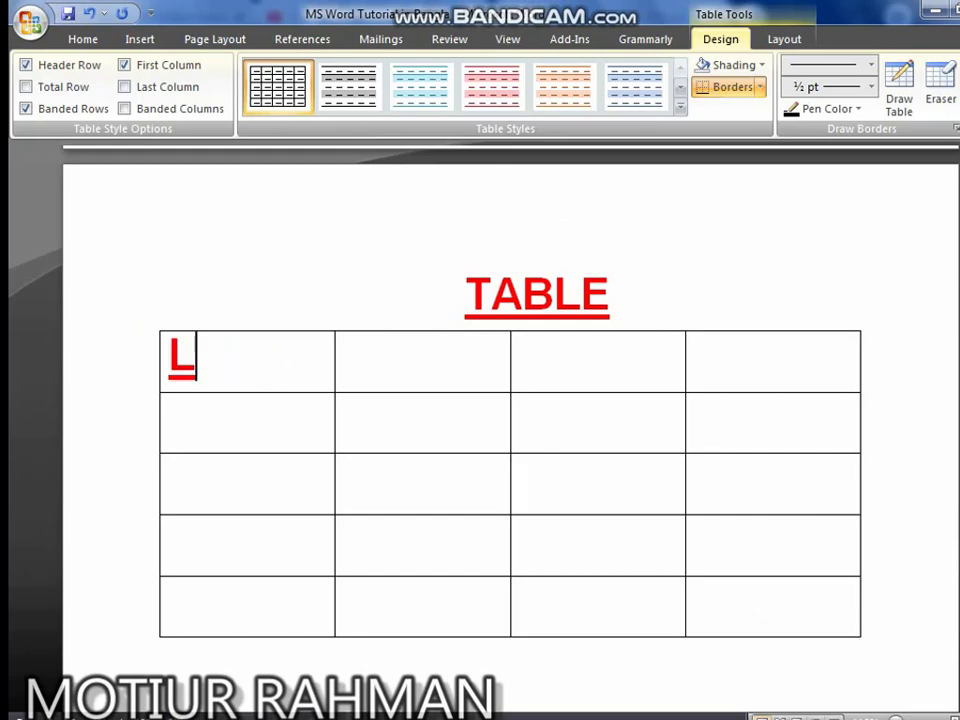
key(BackSpace)
text(SL. N)
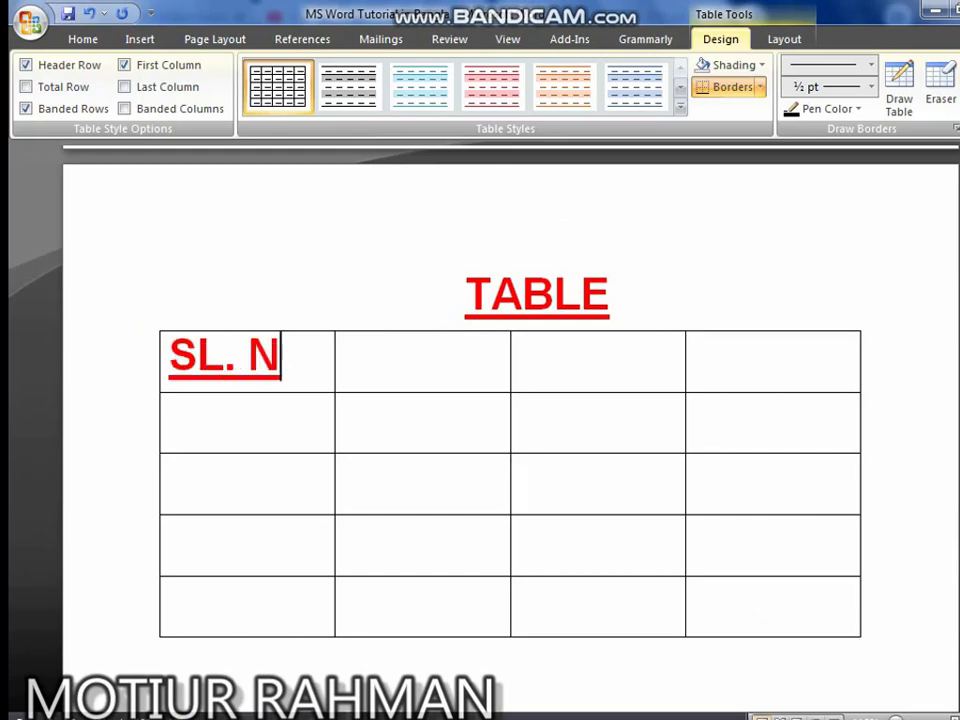
text(O)
key(Tab)
text(NAMW)
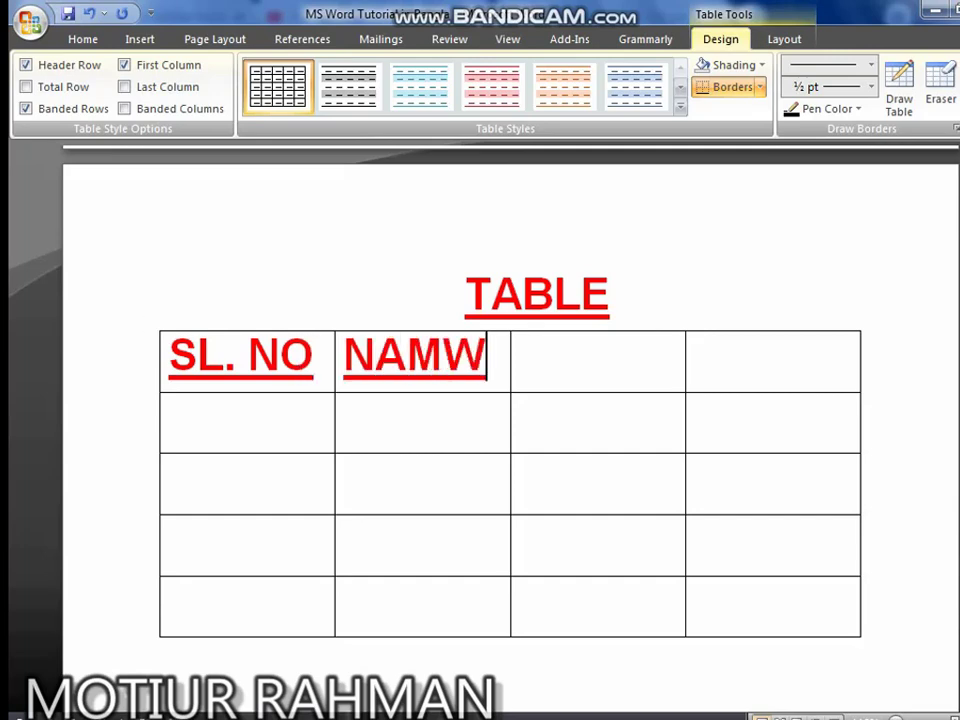
key(BackSpace)
text(E)
Enter the headings "ADDRESS" and "PHONE NUMBER" in the last two cells of the table's top row
key(Tab)
text(AD)
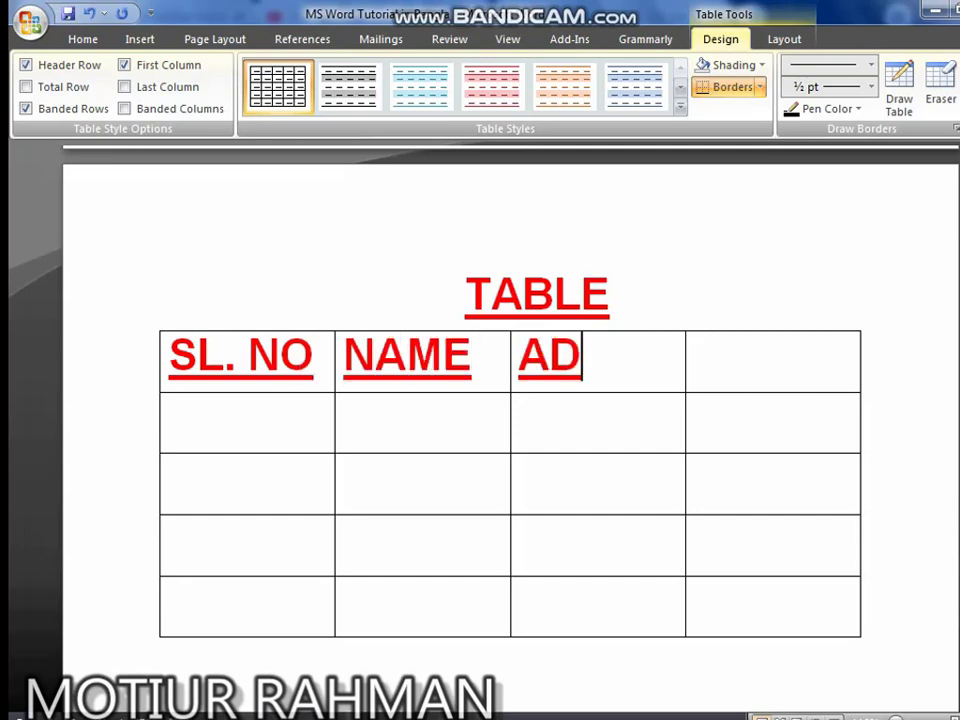
text(DRESS)
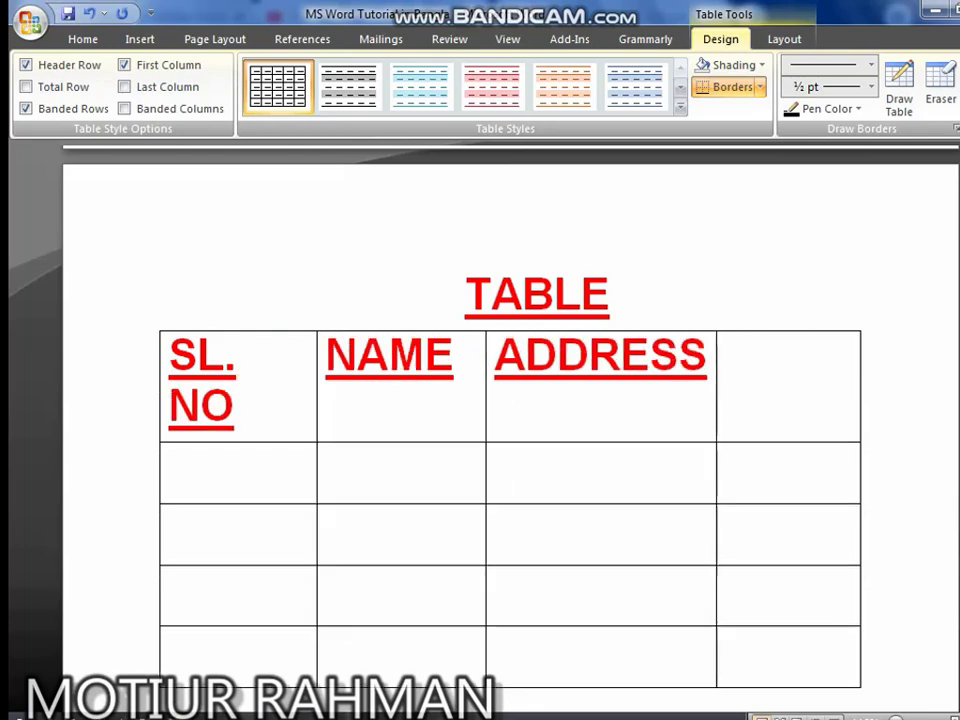
key(Tab)
text(PHJPO)
key(BackSpace)
key(BackSpace)
key(BackSpace)
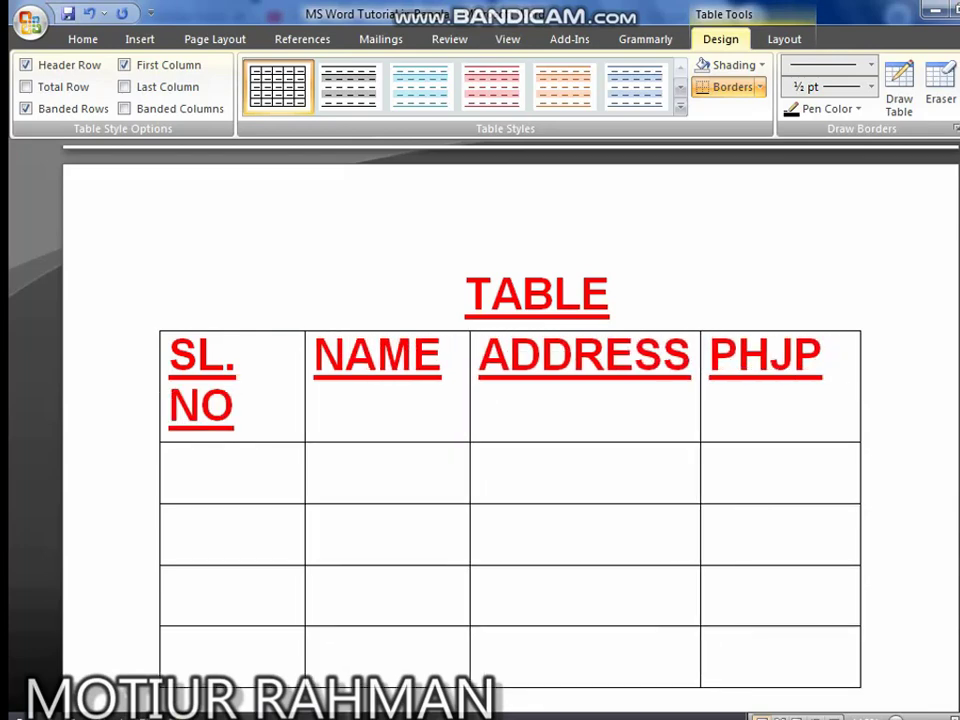
text(ONE NOM)
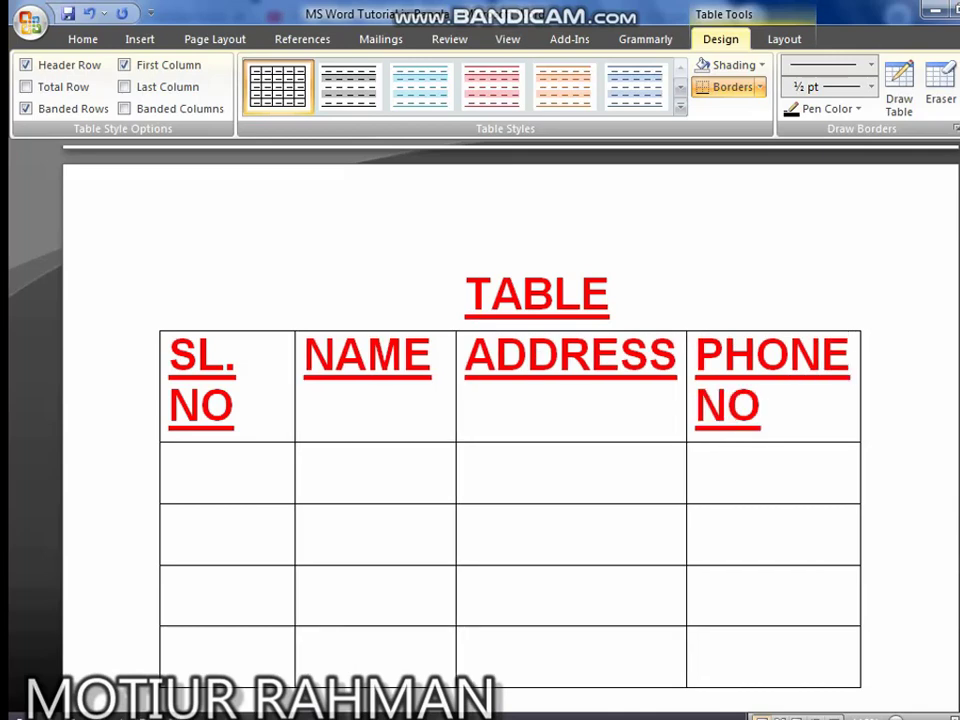
key(BackSpace)
key(BackSpace)
text(UMBER)
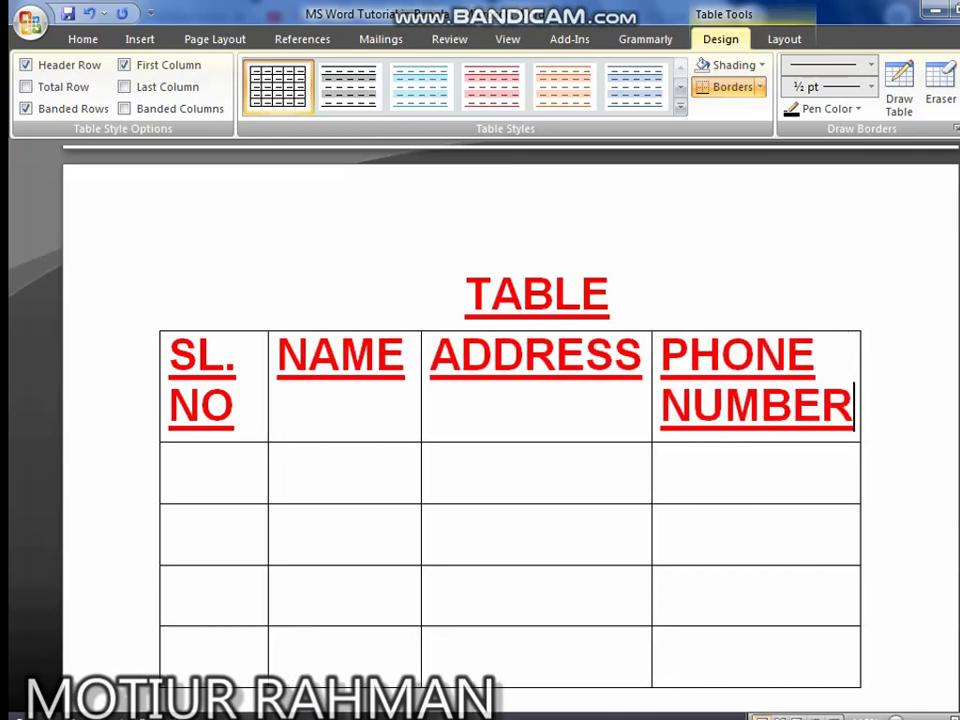
Try inserting a column to the left of the ADDRESS column, and undo the insertion
click(480, 329)
right_click(486, 372)
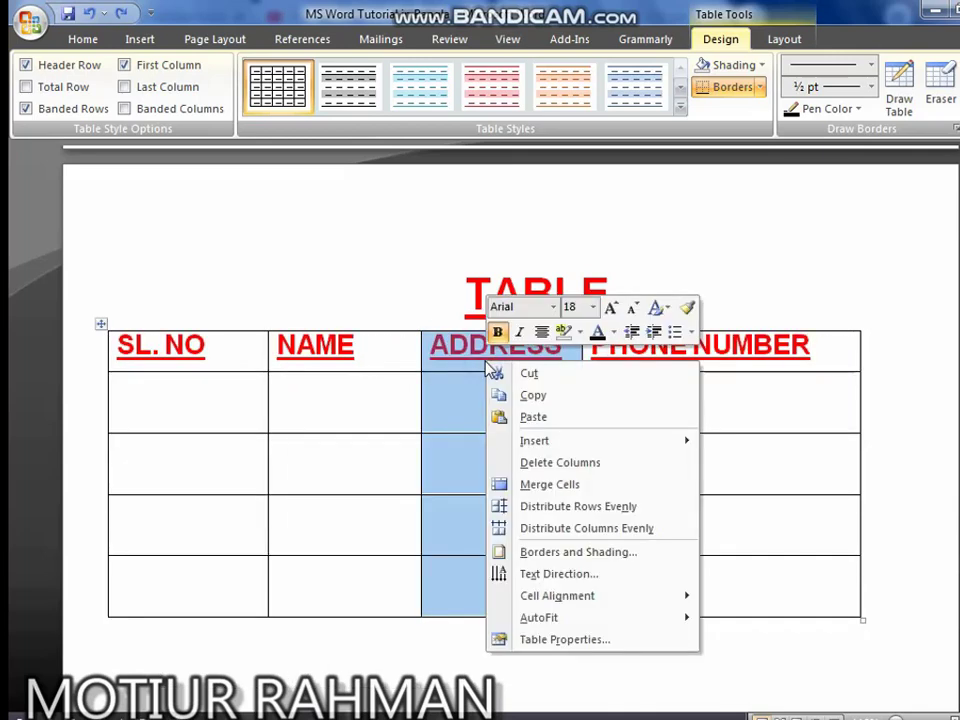
mouse_move(551, 441)
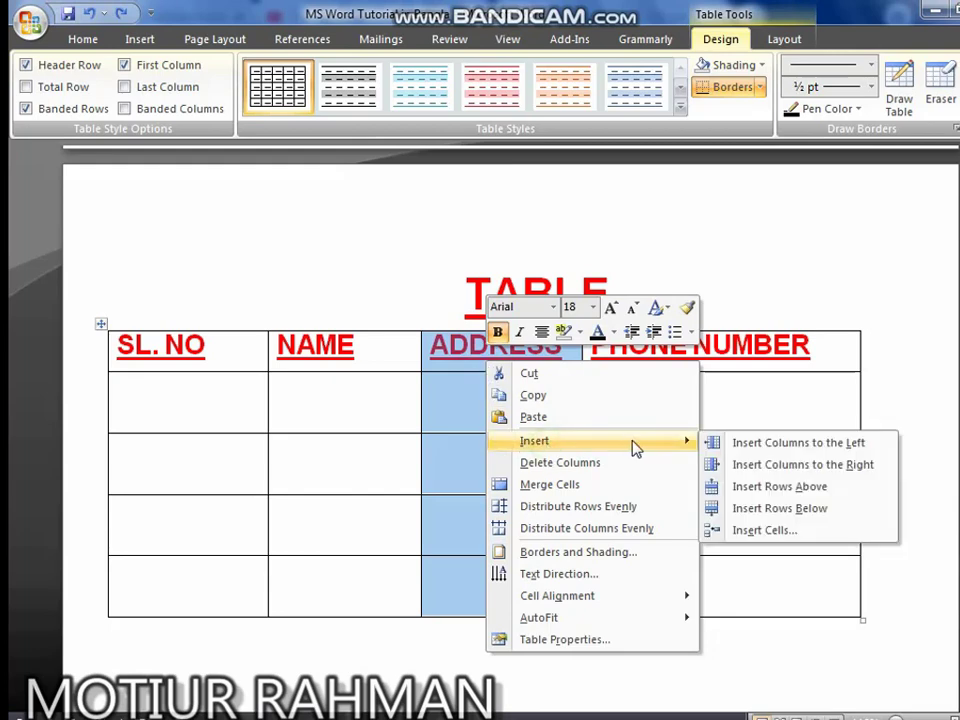
click(822, 448)
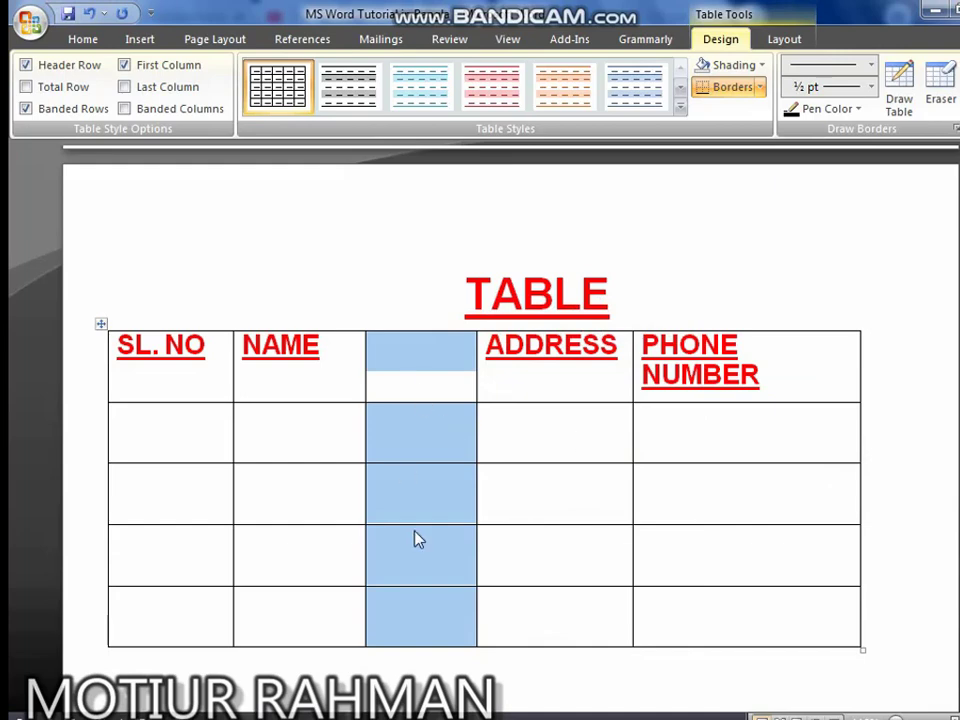
key(ctrl+z)
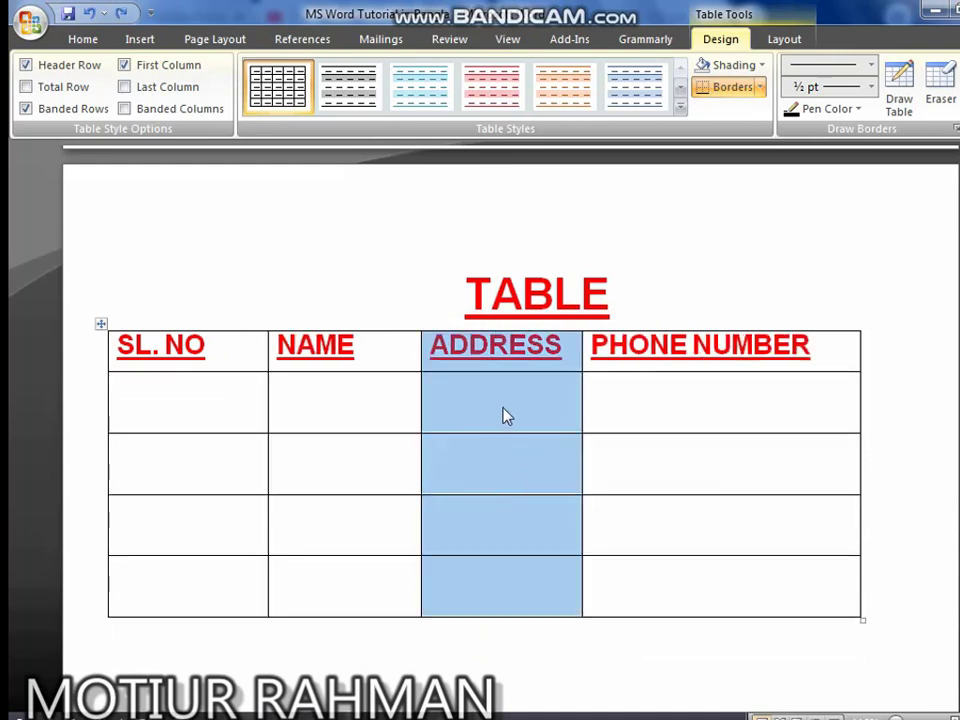
Insert a new column to the right of the ADDRESS column
right_click(503, 414)
mouse_move(606, 489)
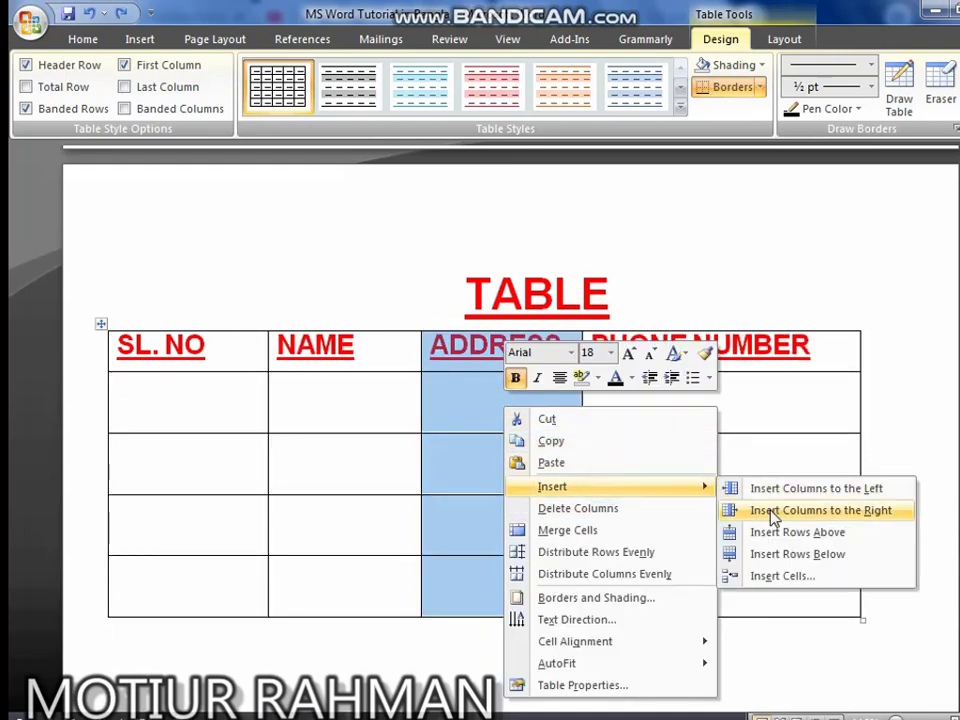
click(876, 513)
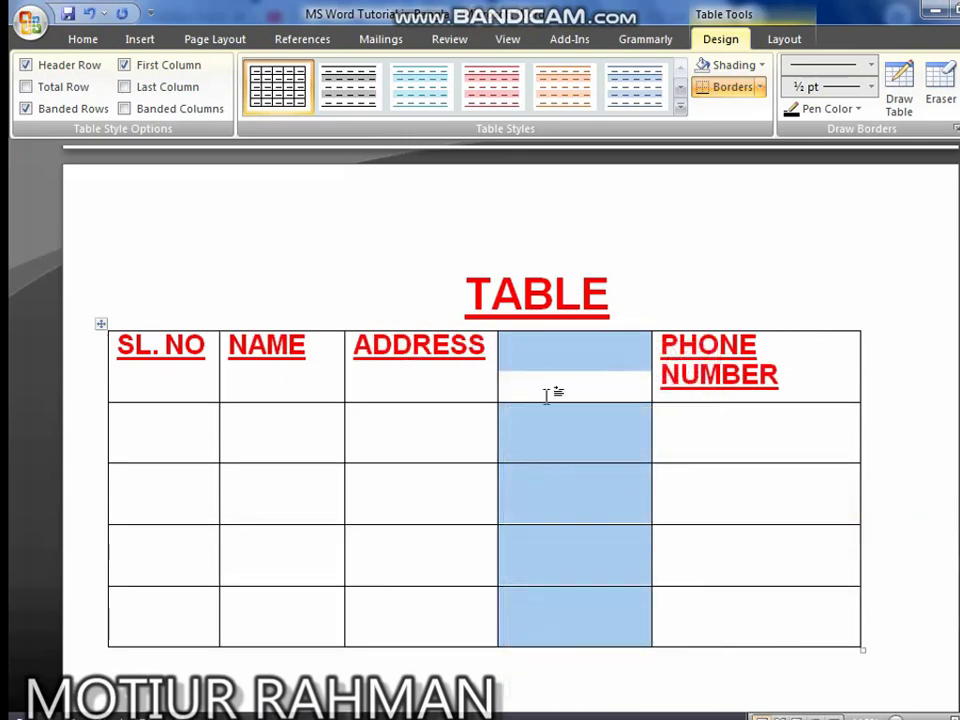
click(589, 520)
Insert a new column between the NAME and ADDRESS columns
drag(370, 380, 461, 596)
right_click(407, 481)
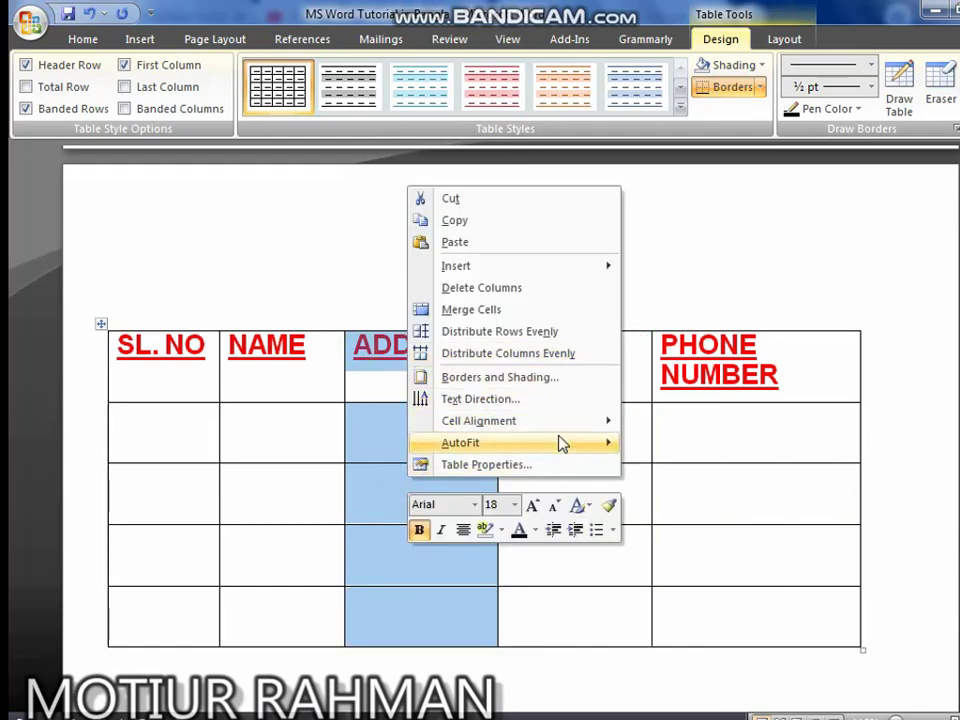
mouse_move(510, 270)
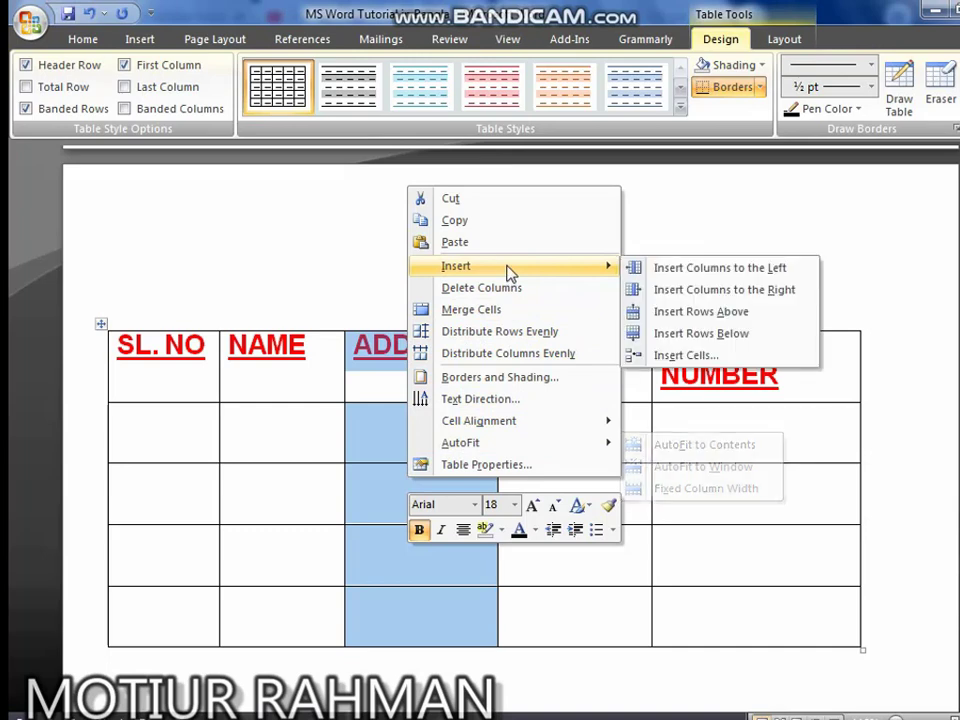
click(753, 278)
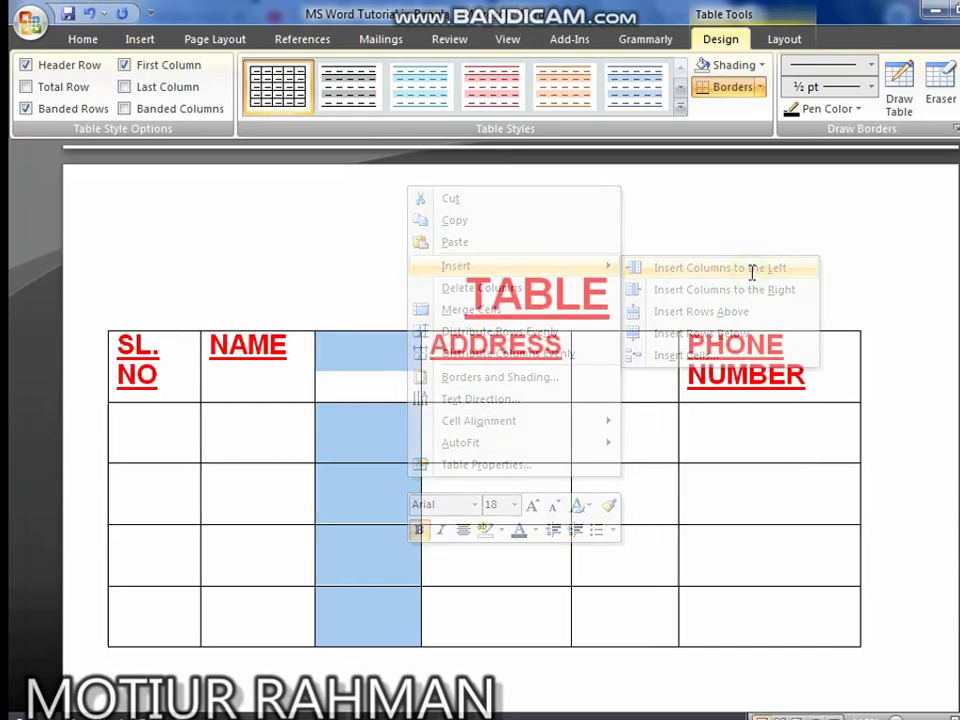
click(368, 458)
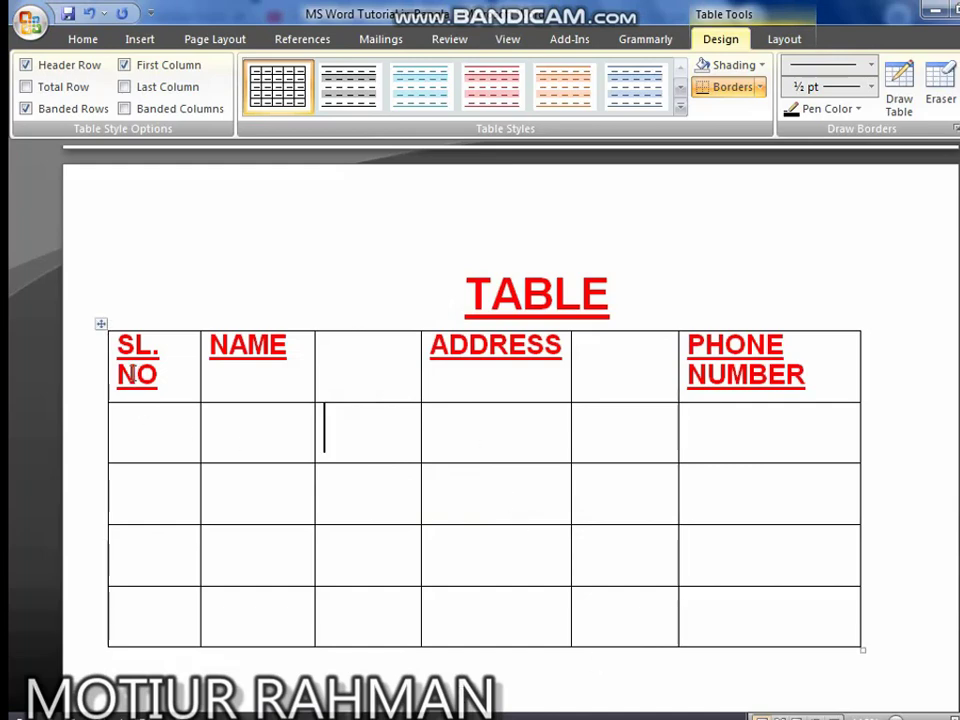
Cut the headings from the table's first row and paste them as cells into the second row
drag(117, 345, 793, 354)
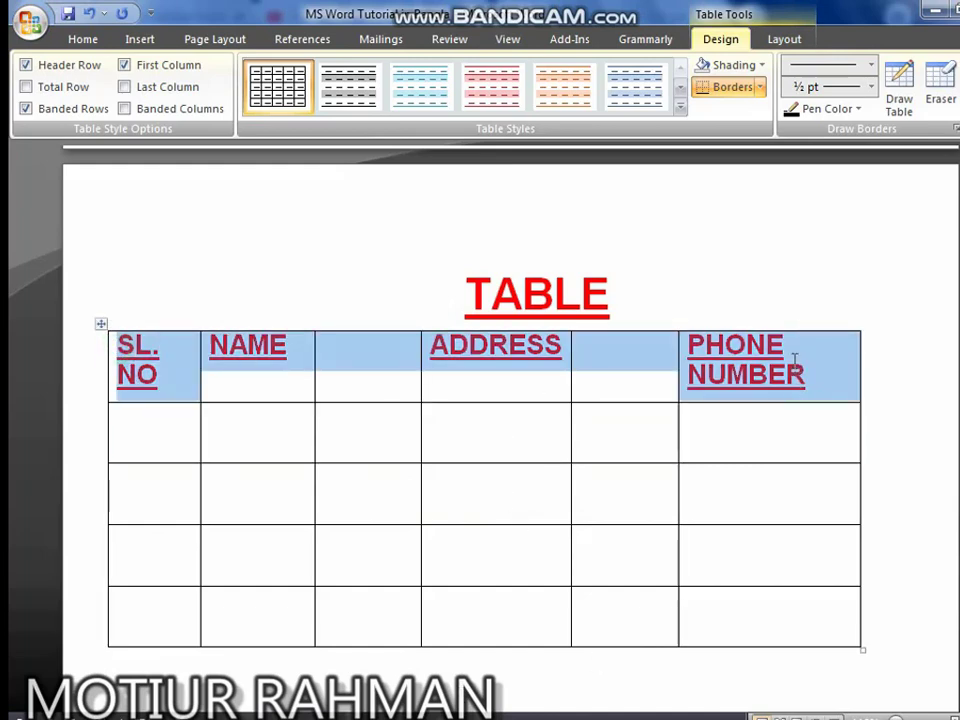
right_click(655, 358)
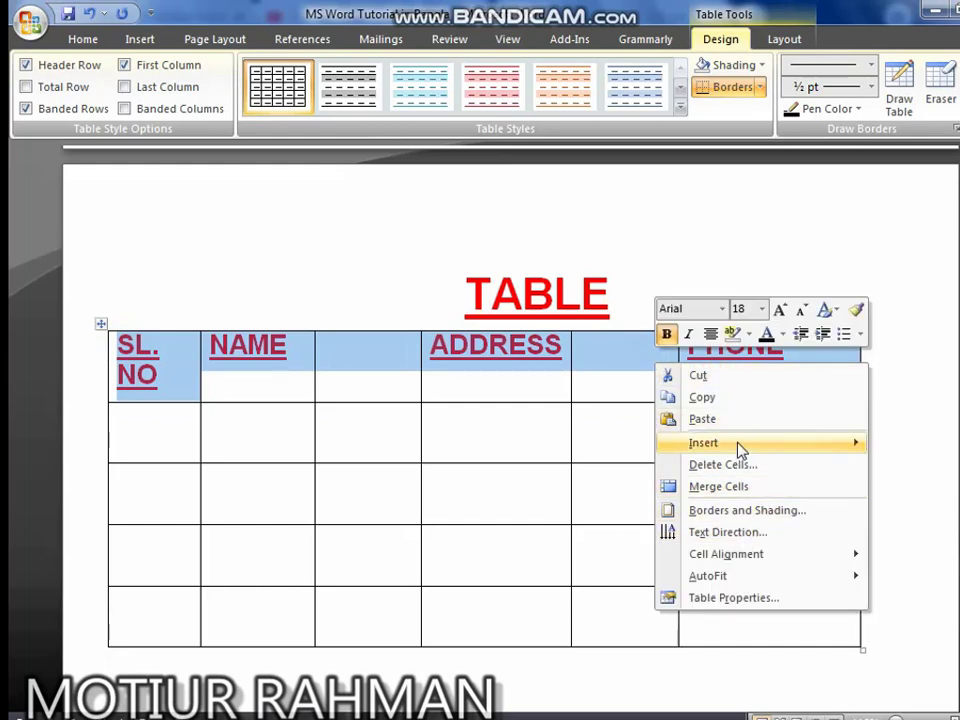
click(717, 378)
click(172, 397)
right_click(167, 396)
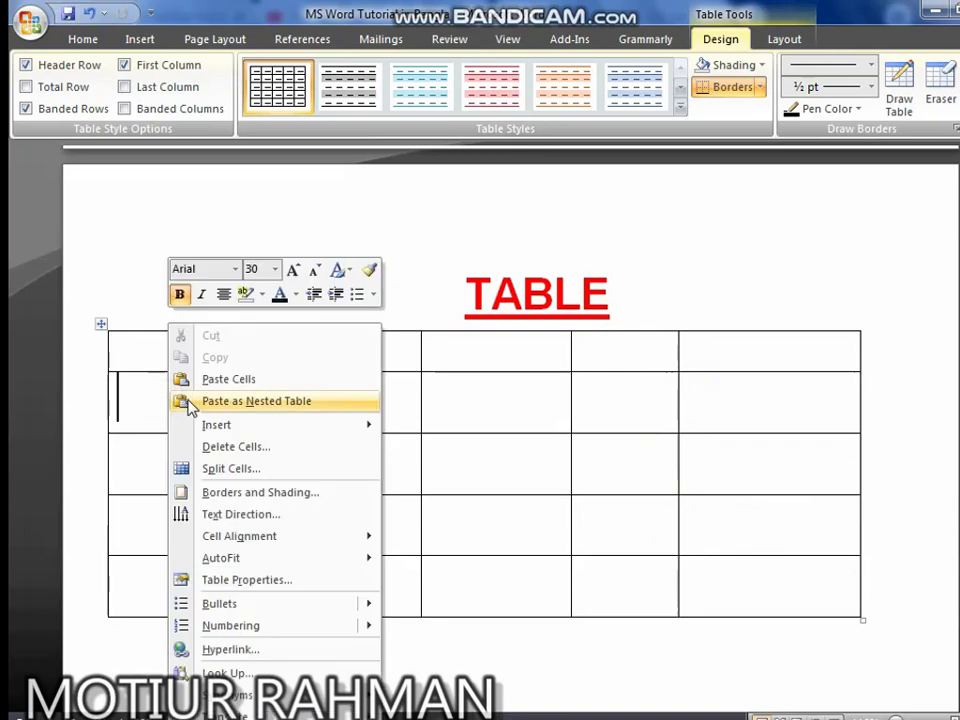
click(240, 387)
click(621, 482)
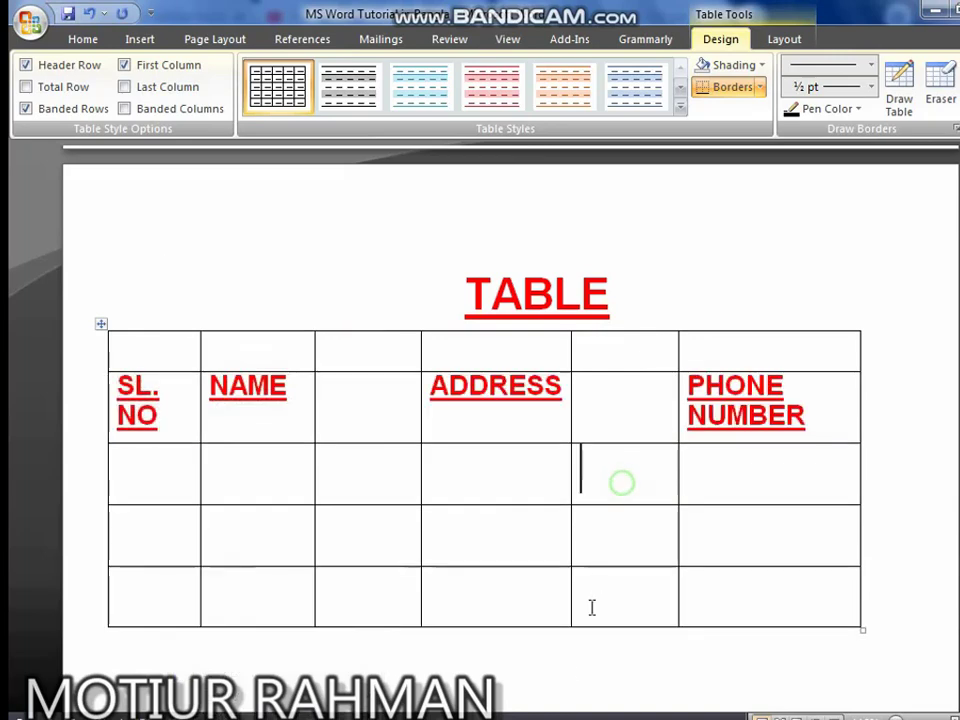
click(372, 460)
click(461, 343)
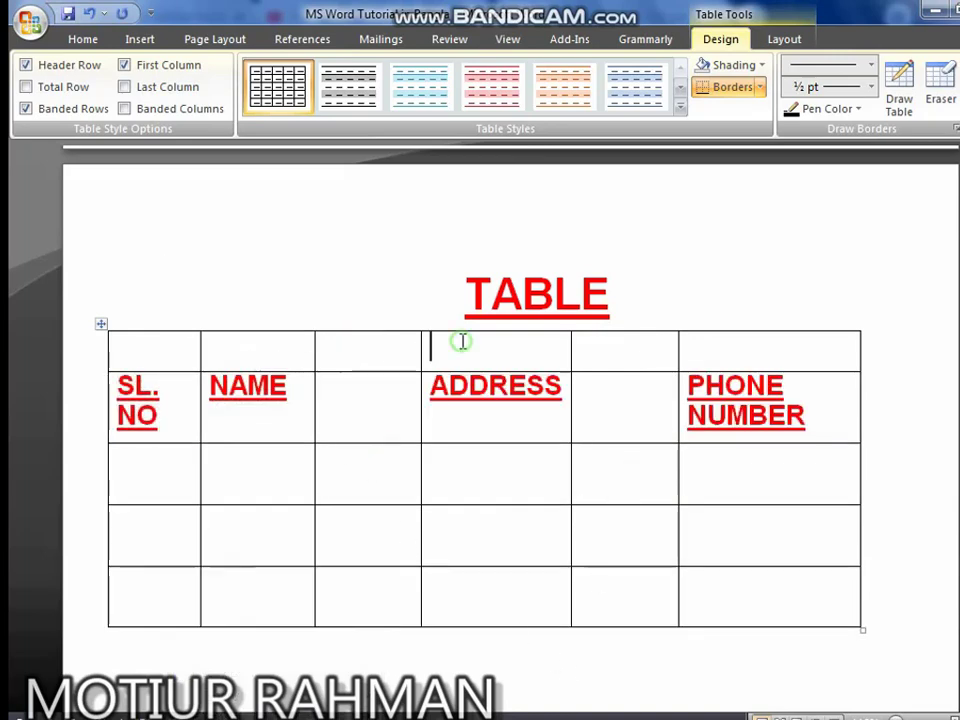
text(FJD)
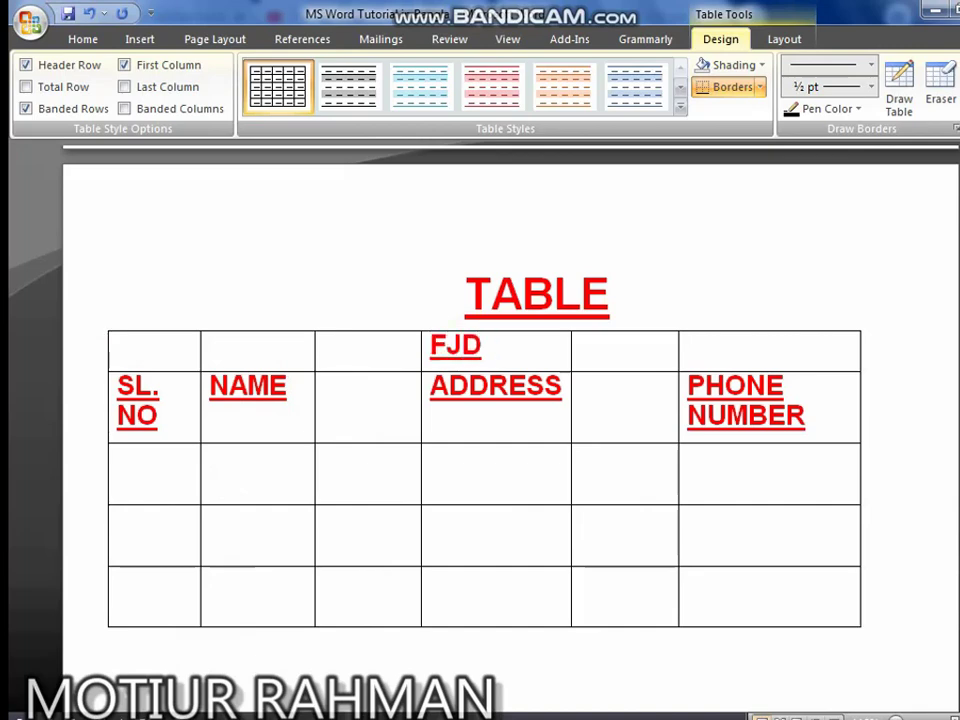
key(BackSpace)
key(BackSpace)
key(BackSpace)
text(FUJ)
key(BackSpace)
key(BackSpace)
key(BackSpace)
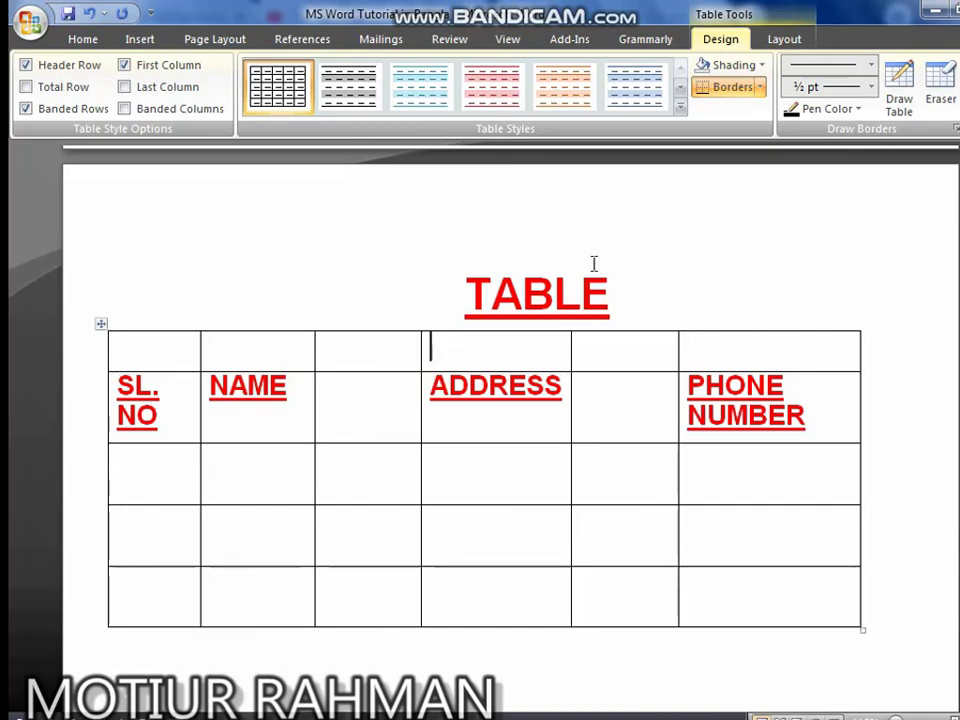
Turn off the All caps font effect for the title above the table
drag(420, 298, 642, 293)
right_click(537, 322)
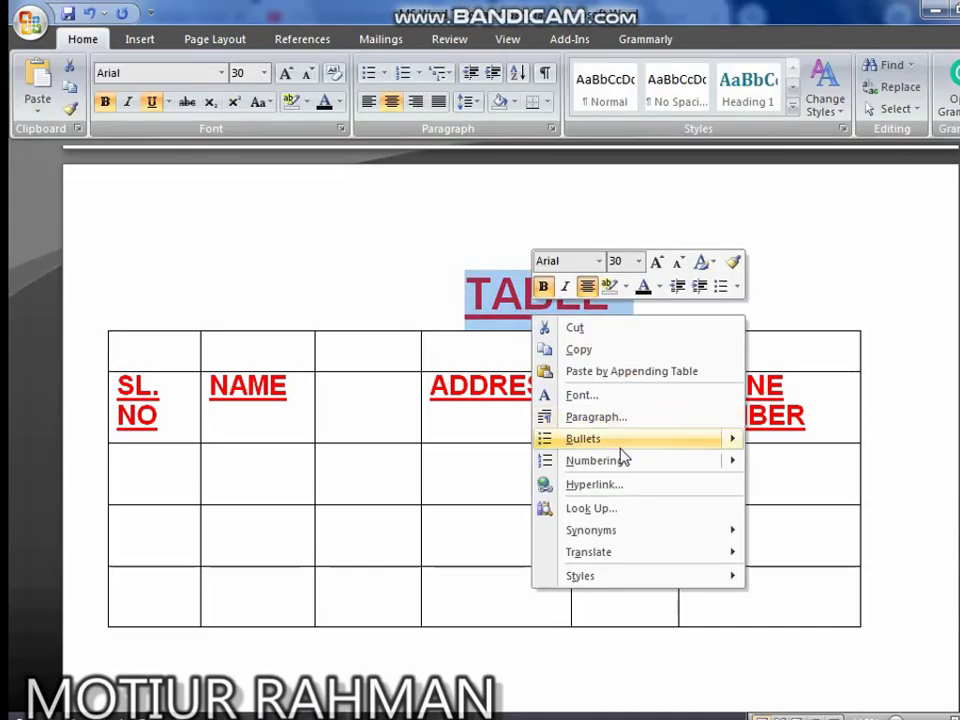
click(587, 395)
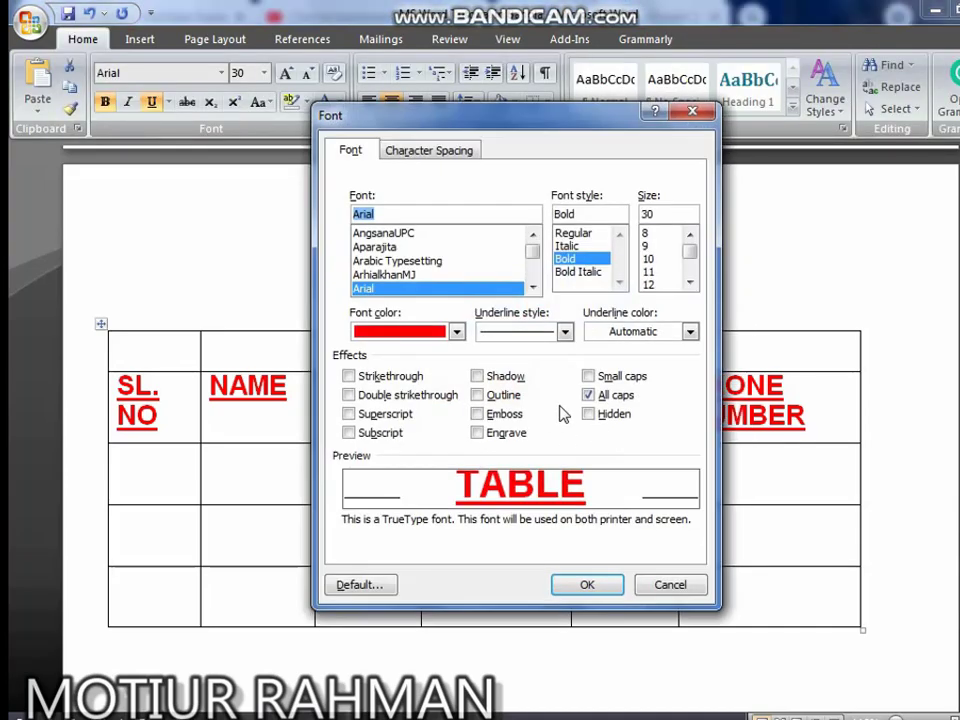
click(588, 395)
click(588, 585)
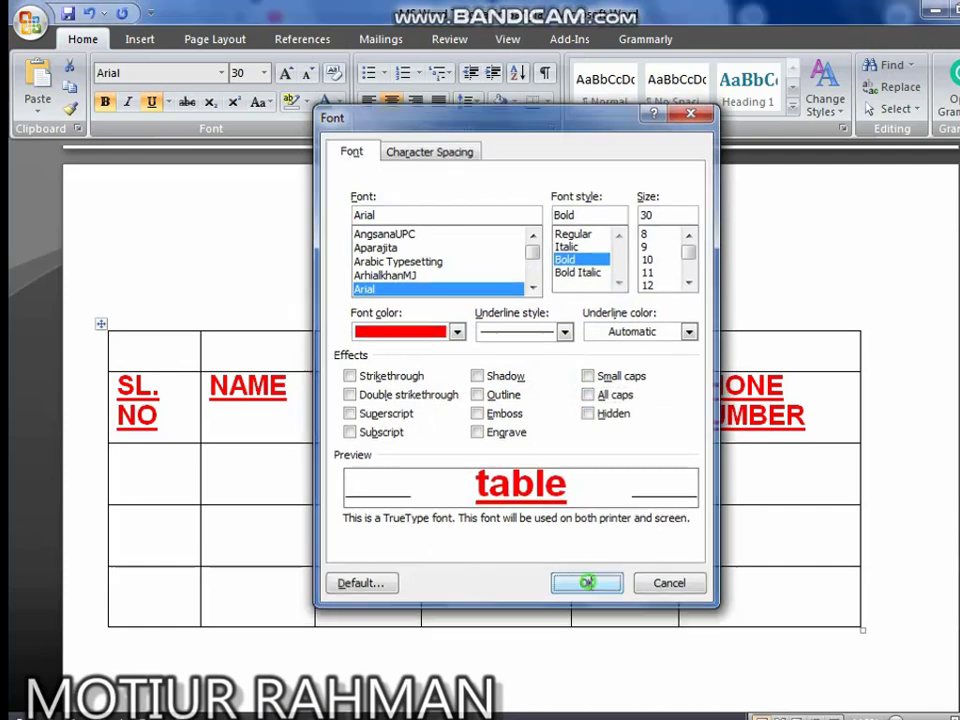
Replace the title's first letter with a capital T so it reads "Table"
click(523, 293)
click(501, 301)
key(BackSpace)
text(T)
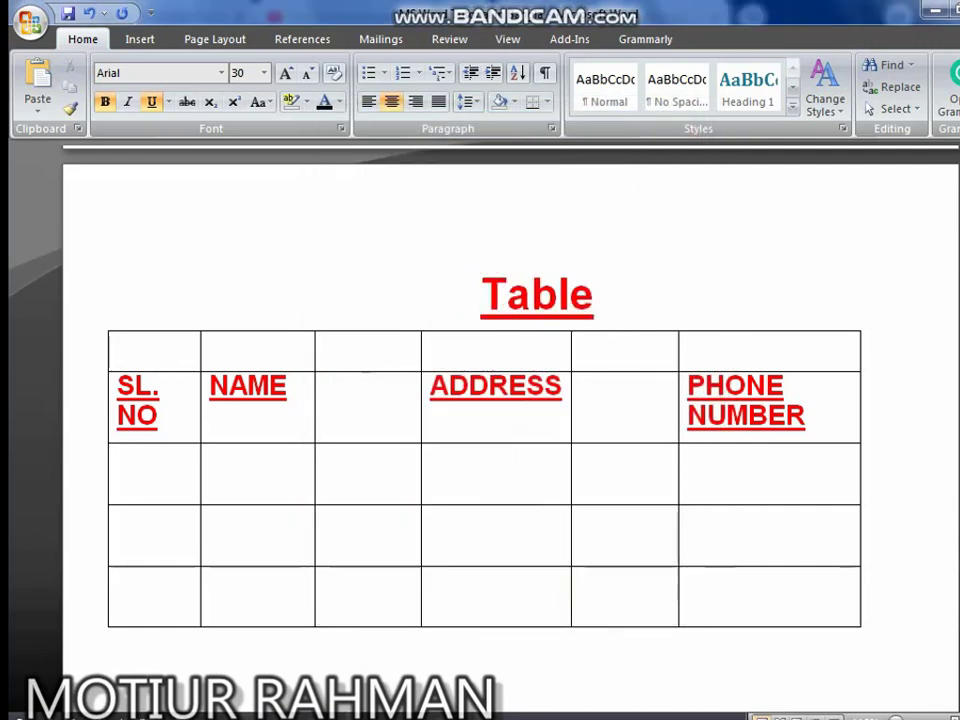
Try copying the title "Table" into the top-row cell above ADDRESS, and delete the pasted text
drag(467, 300, 718, 332)
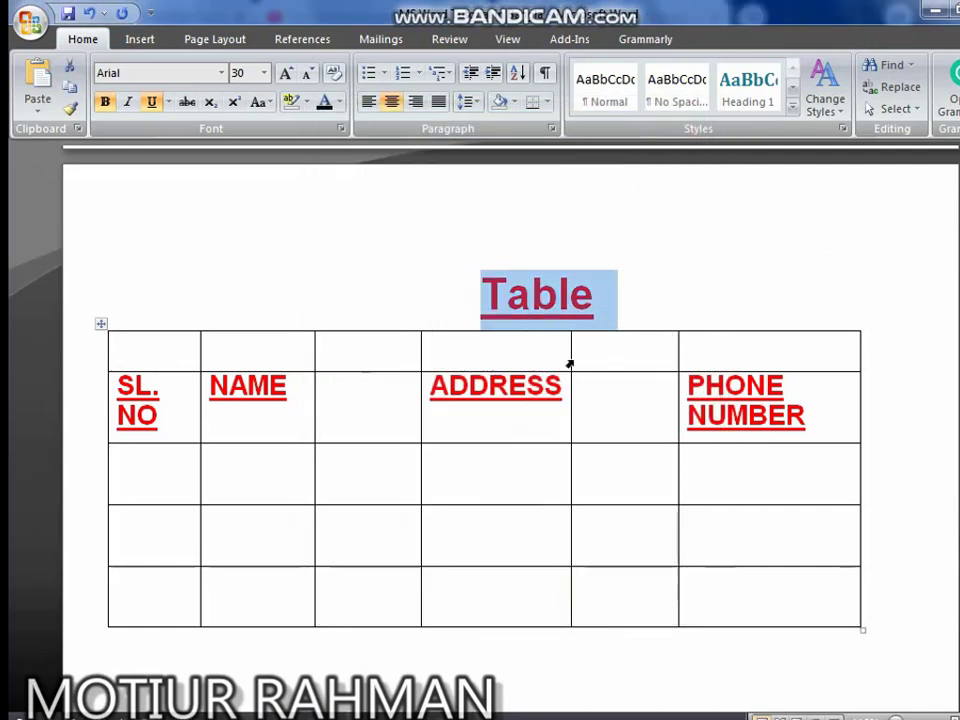
click(407, 352)
click(497, 358)
key(ctrl+v)
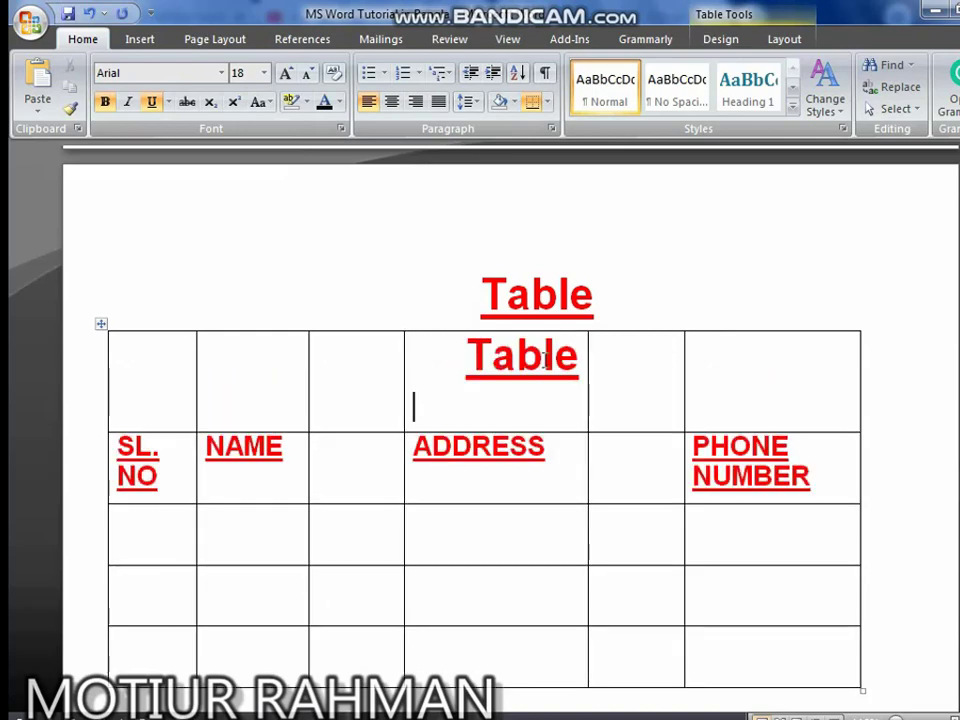
key(BackSpace)
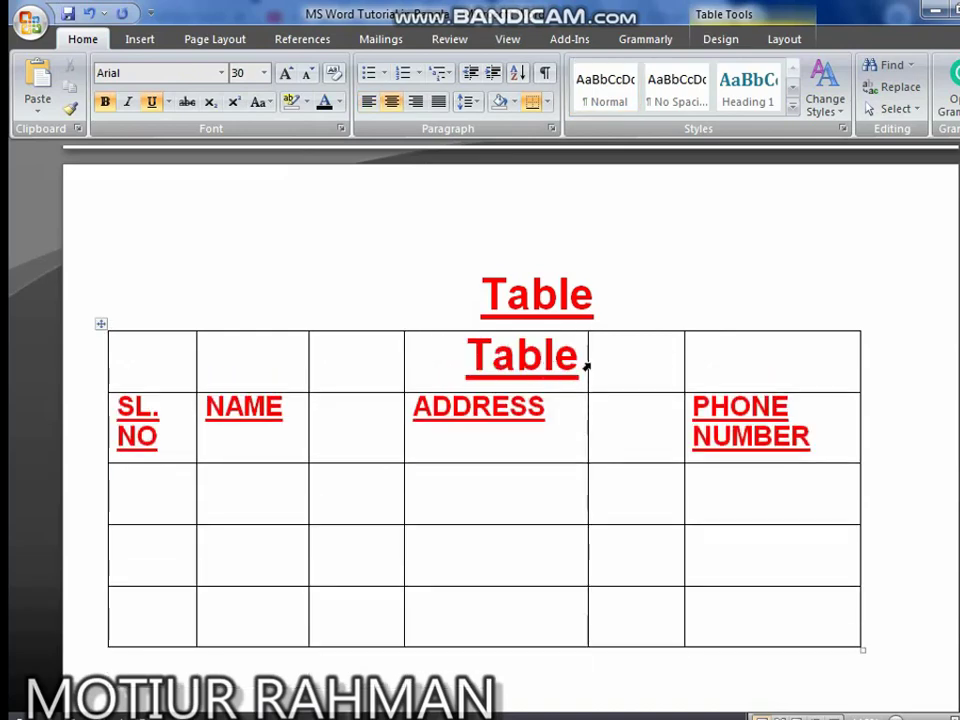
drag(587, 364, 465, 363)
key(Delete)
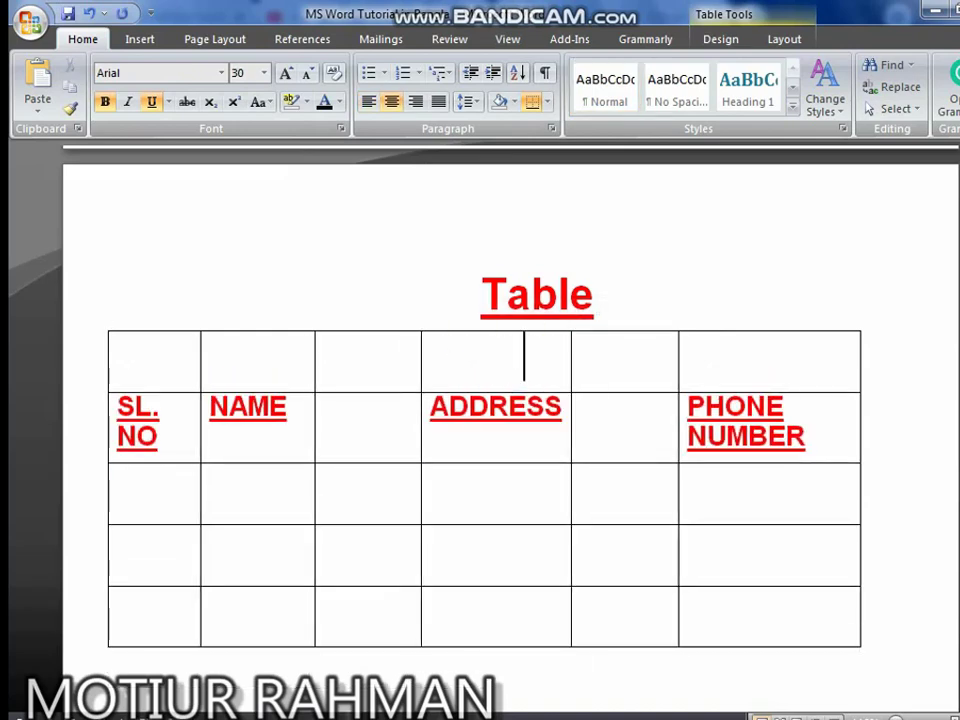
Left-align the top-row cell above ADDRESS and enter "Friend list" in it
text(fF)
key(BackSpace)
key(BackSpace)
key(ctrl+l)
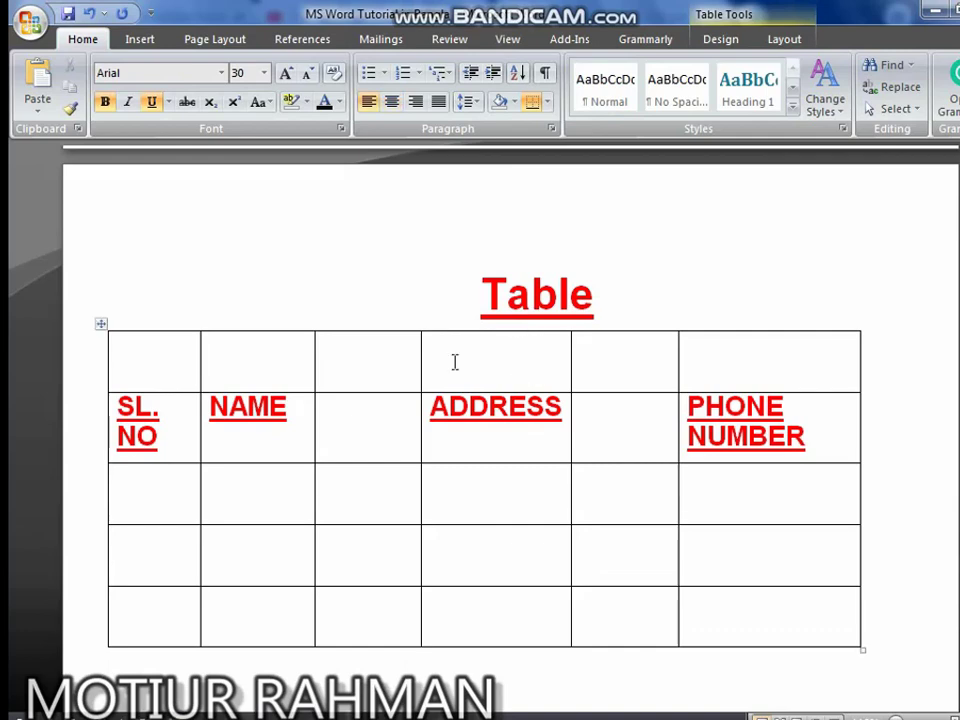
text(Fri)
key(BackSpace)
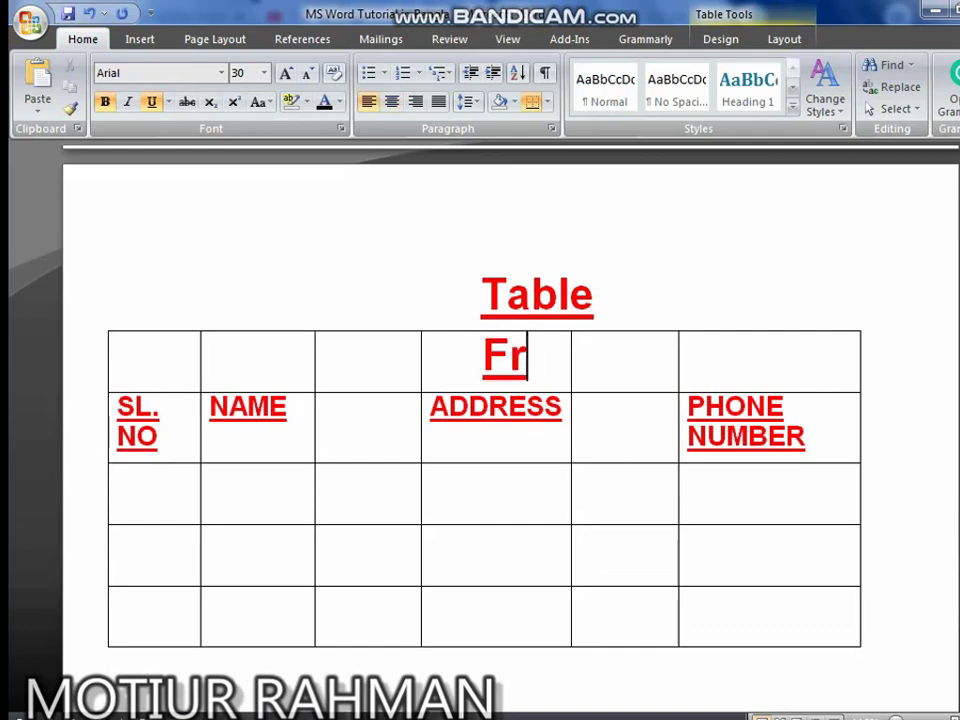
text(ien)
key(BackSpace)
text(d)
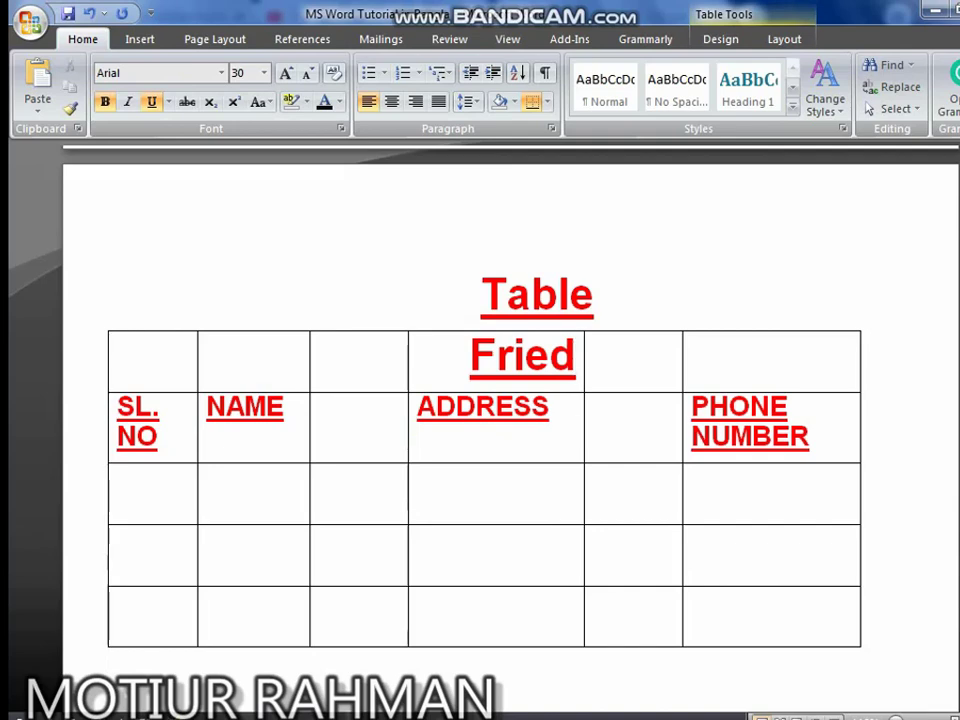
key(BackSpace)
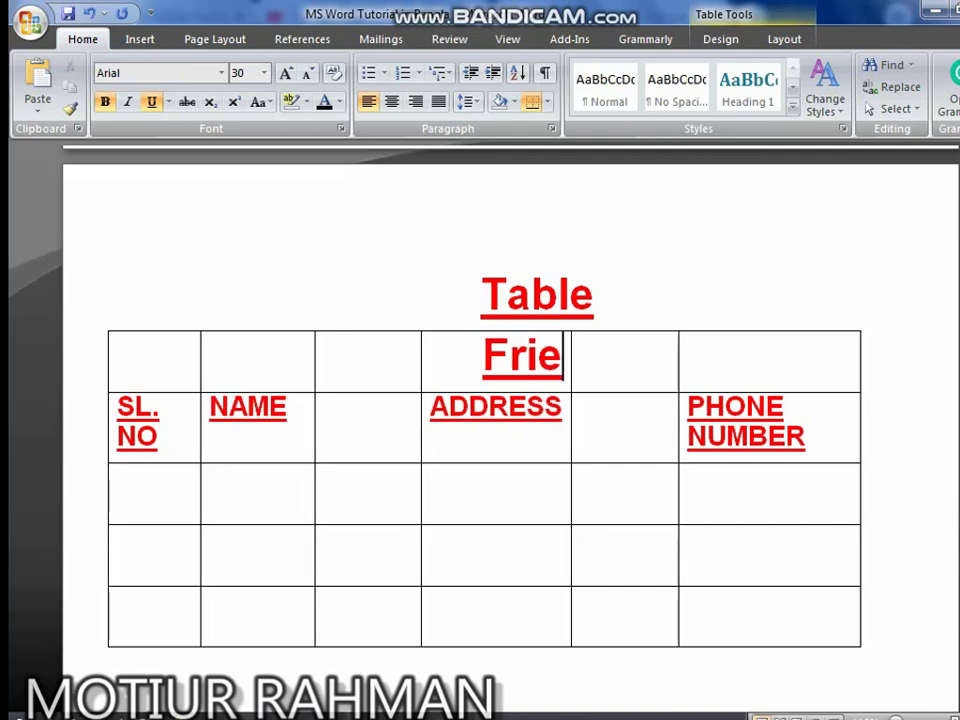
text(nd list)
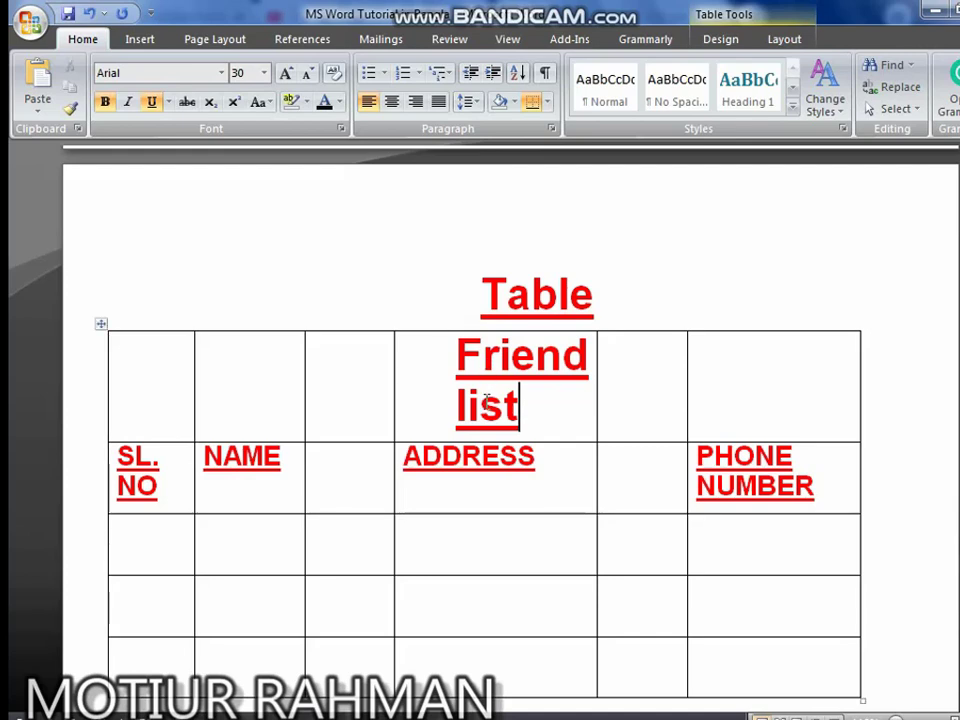
Merge all six cells of the top row containing "Friend list" into a single cell
click(600, 422)
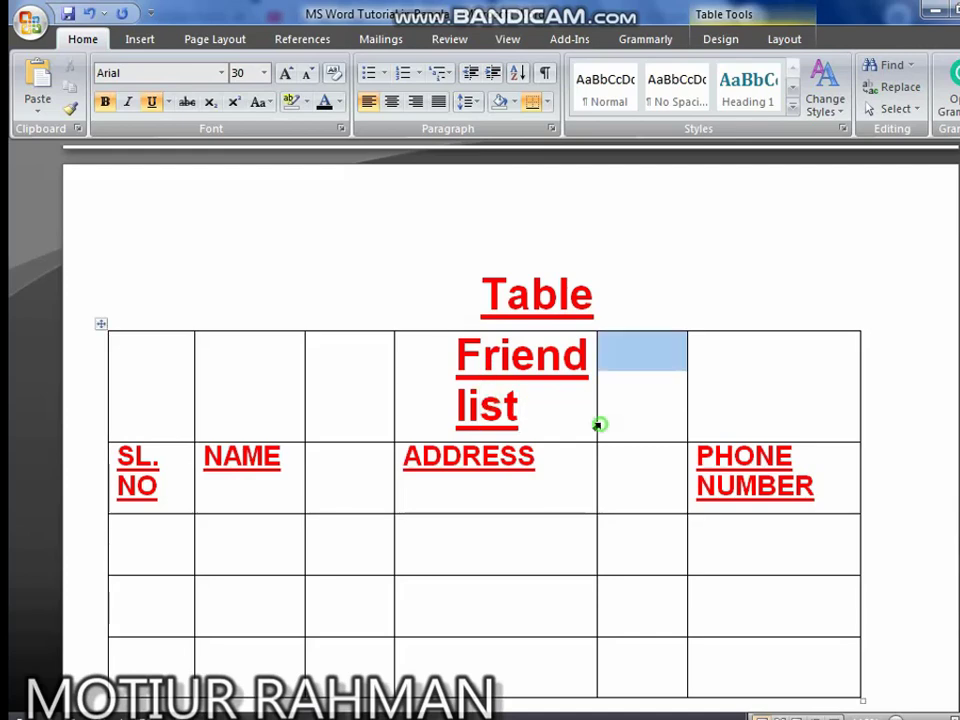
click(416, 390)
click(391, 392)
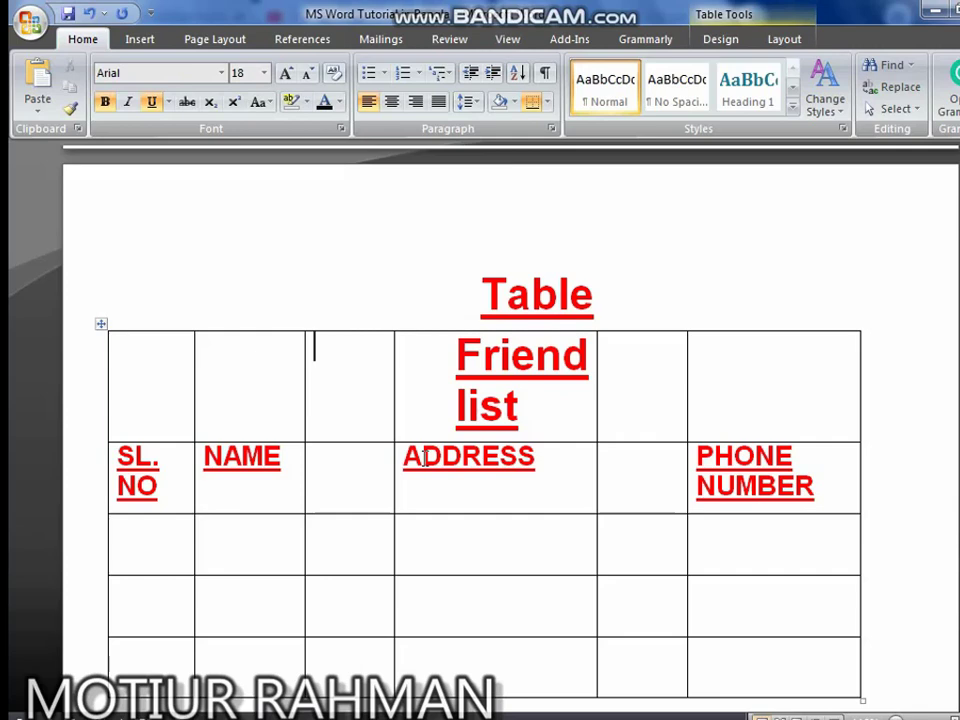
drag(139, 399, 754, 388)
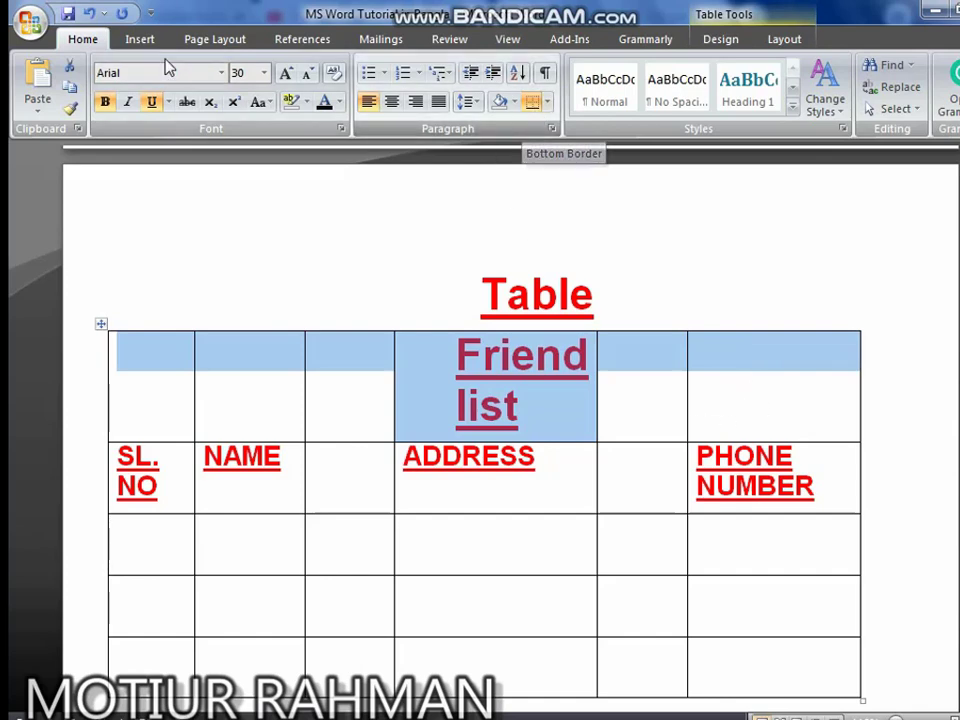
click(140, 40)
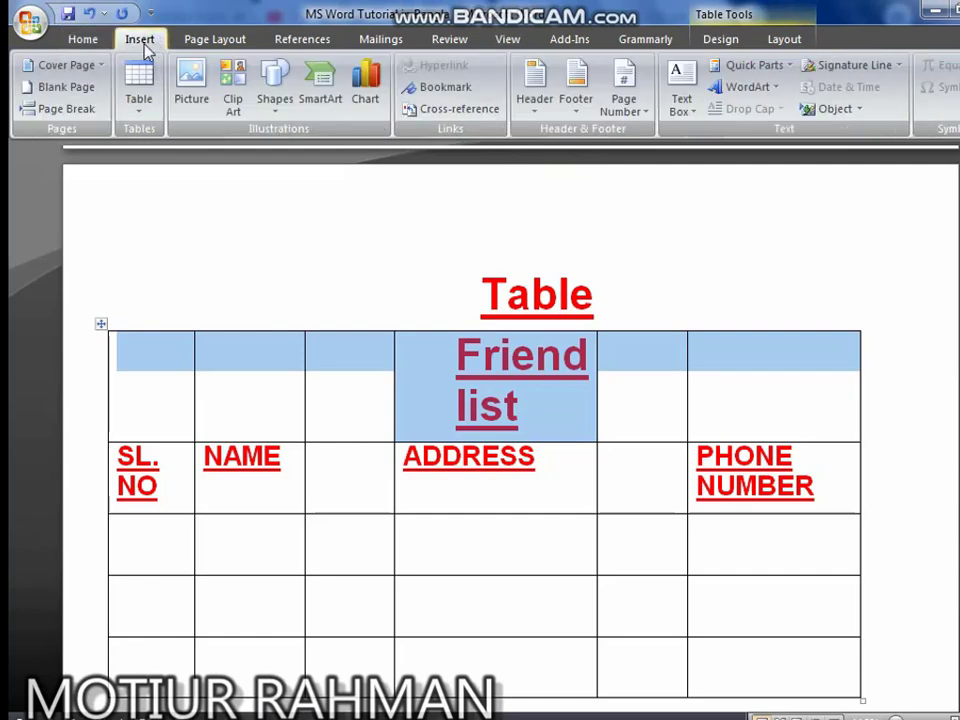
click(144, 120)
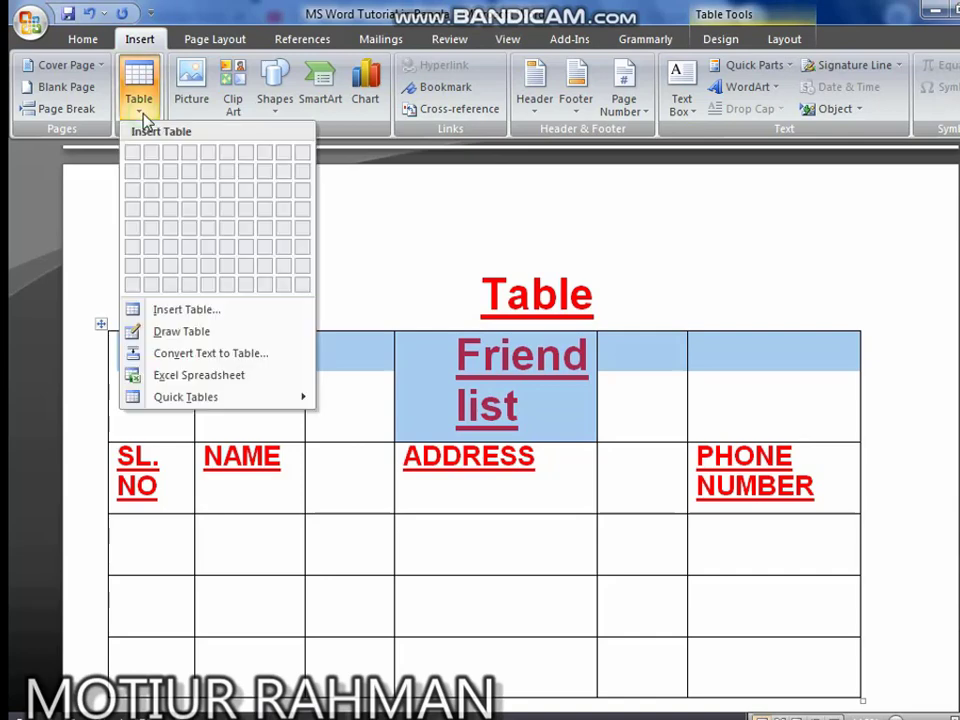
click(144, 120)
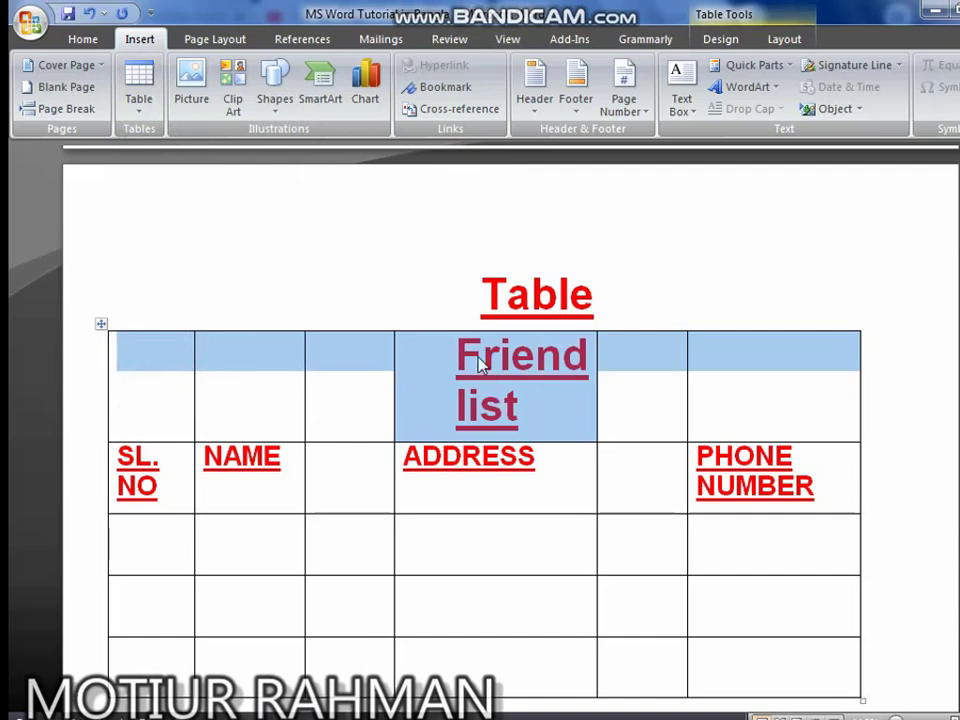
right_click(478, 350)
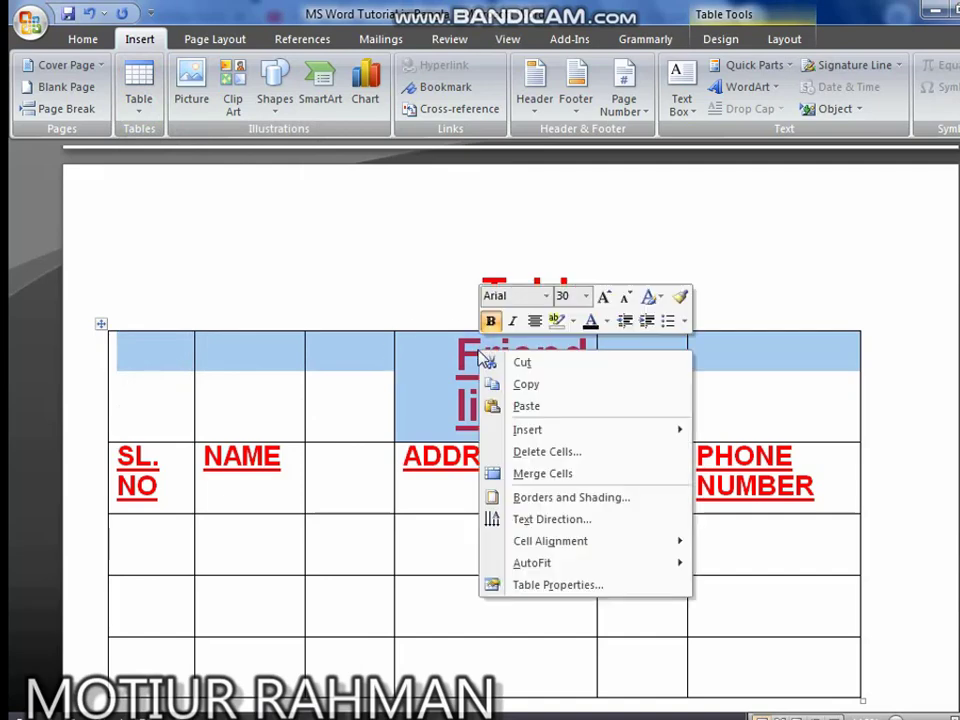
click(555, 476)
click(373, 350)
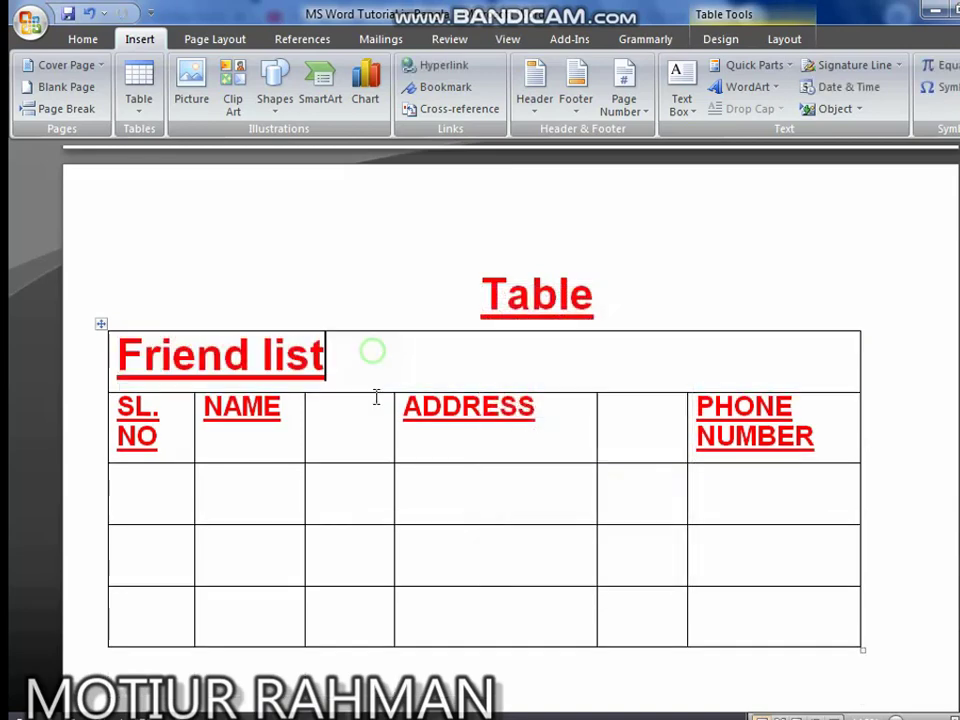
Centre "Friend list" in the merged top row and change its font colour from red to black
click(232, 358)
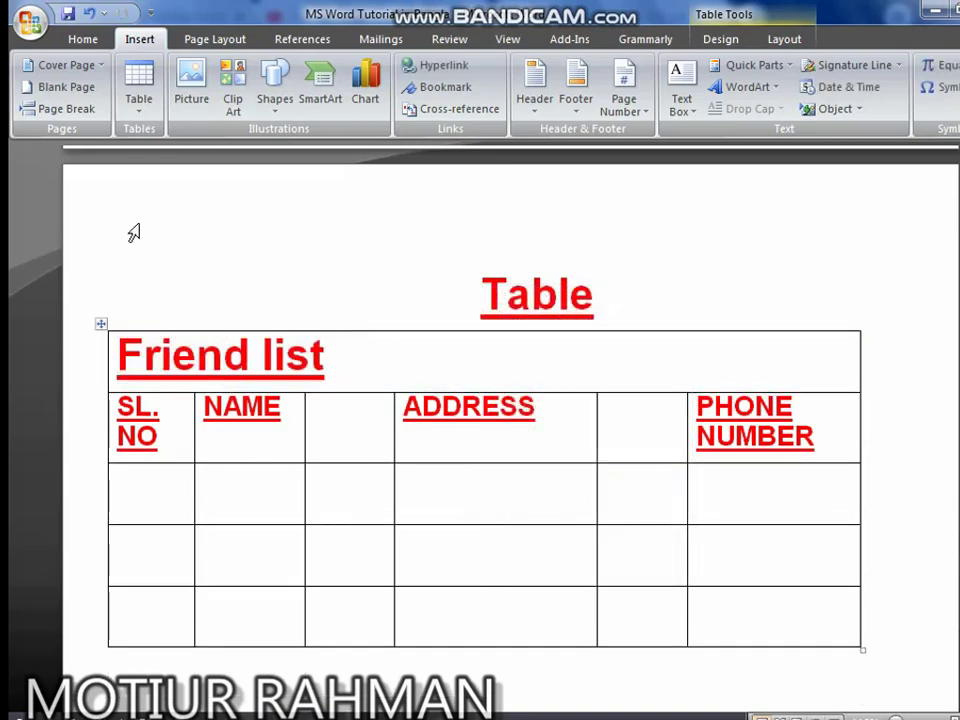
click(88, 40)
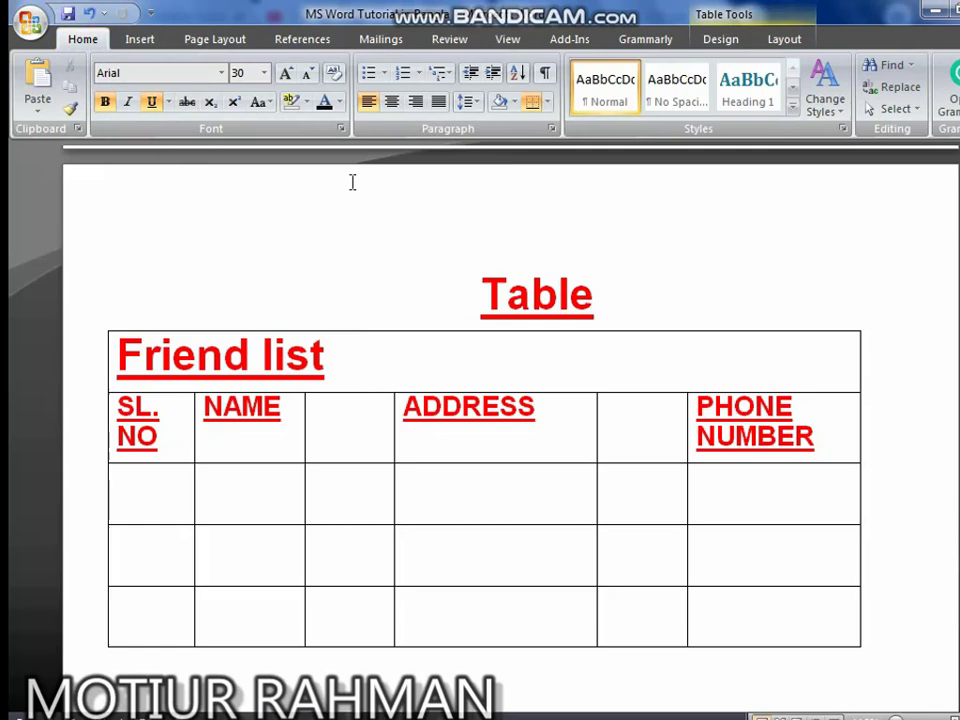
click(391, 101)
triple_click(582, 356)
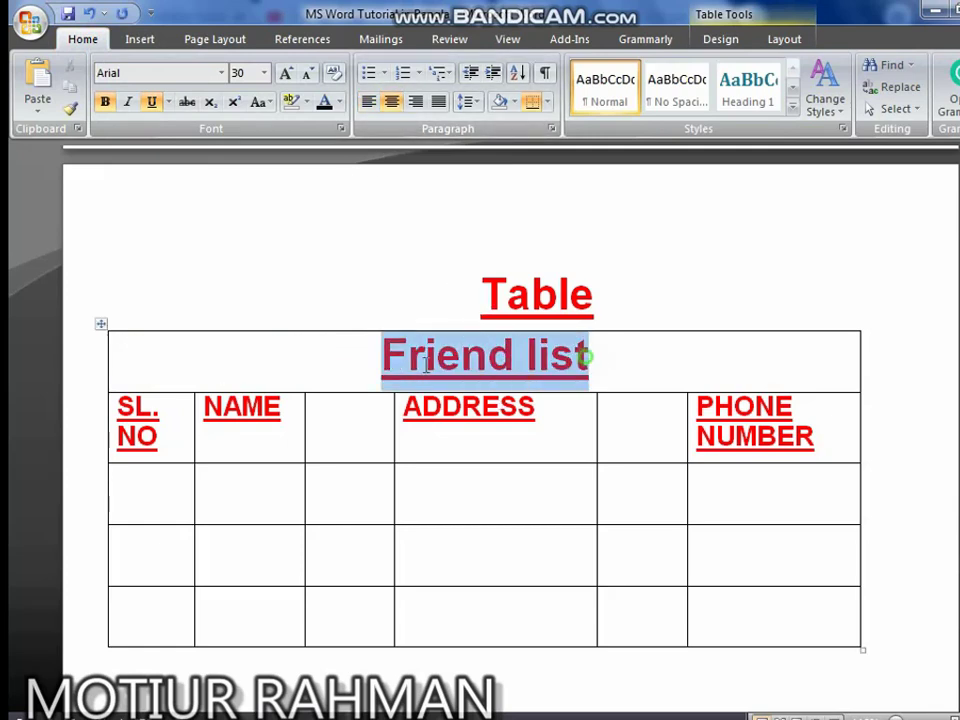
click(323, 102)
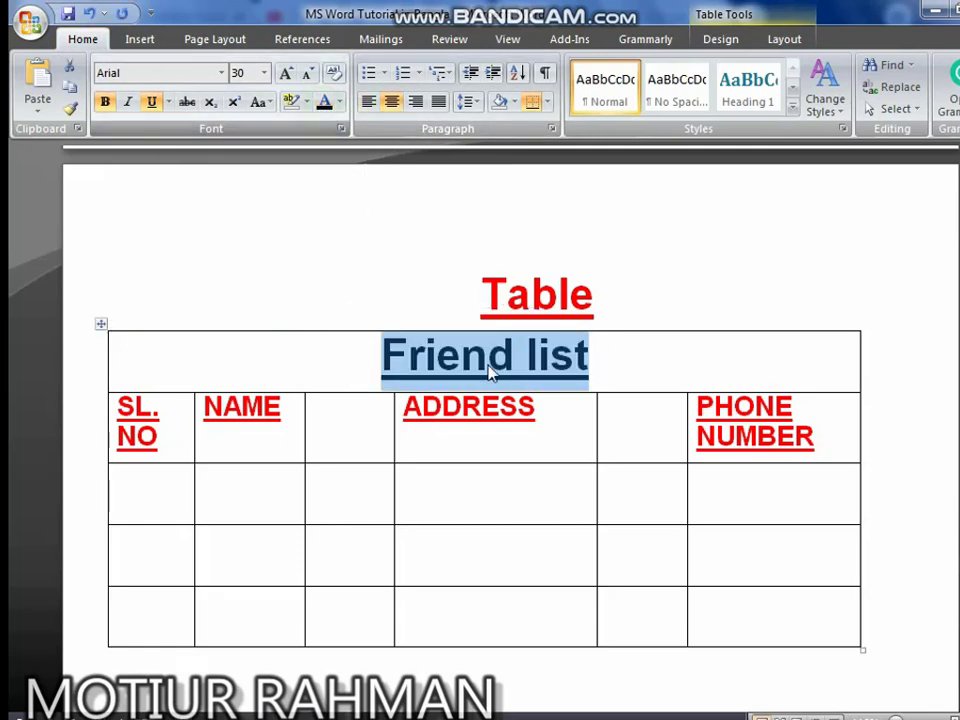
click(514, 358)
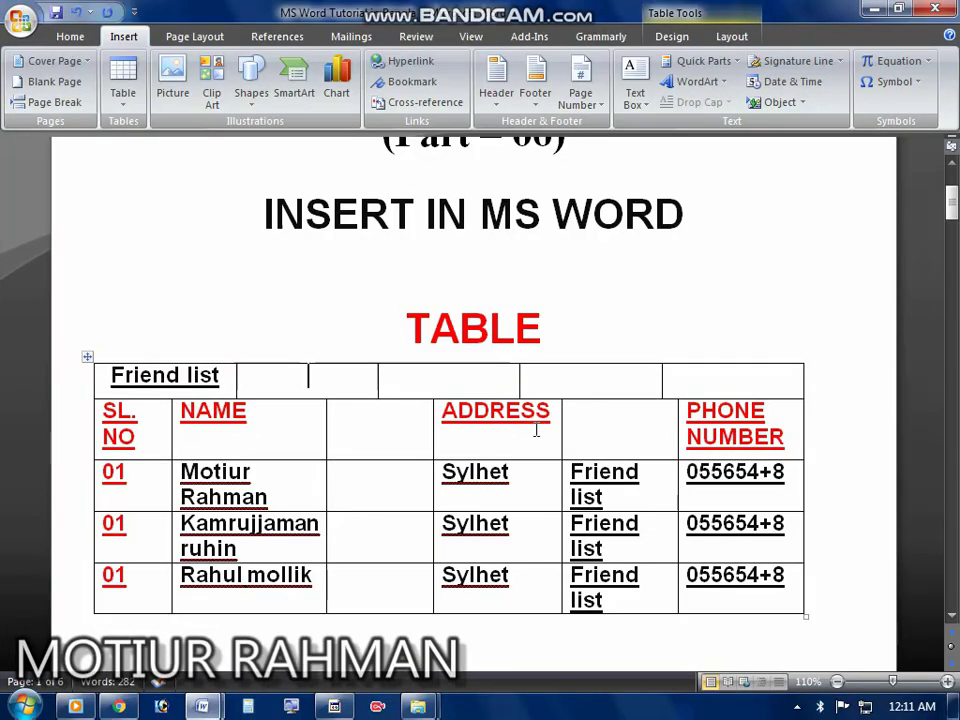
Merge the top-row cells of the filled-in contact table below the TABLE title into one heading cell
drag(103, 377, 696, 383)
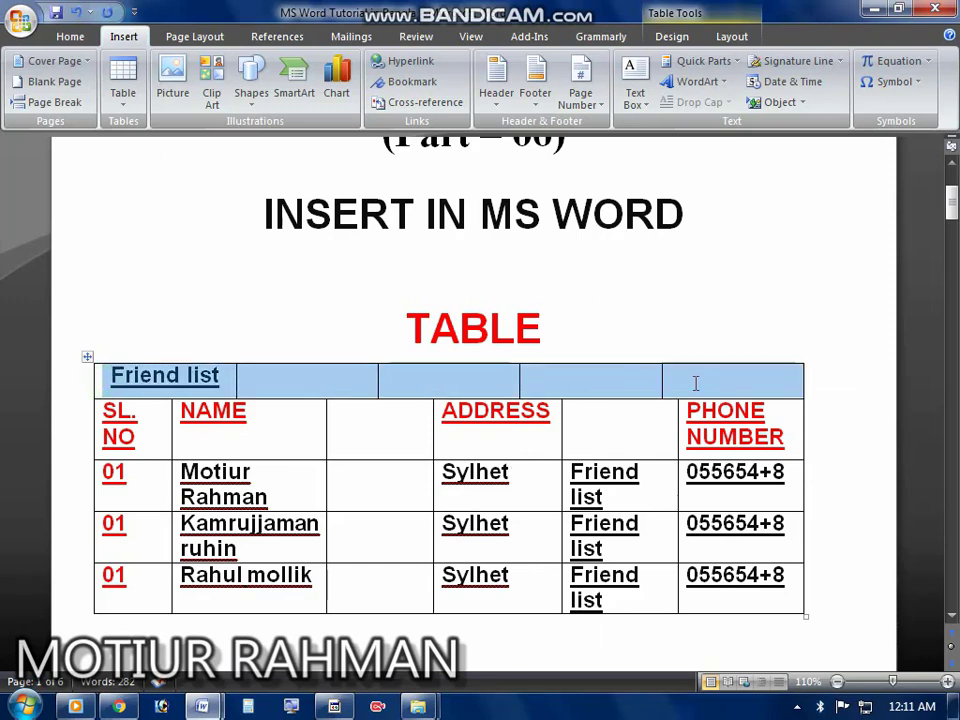
click(450, 377)
drag(100, 379, 853, 385)
right_click(432, 384)
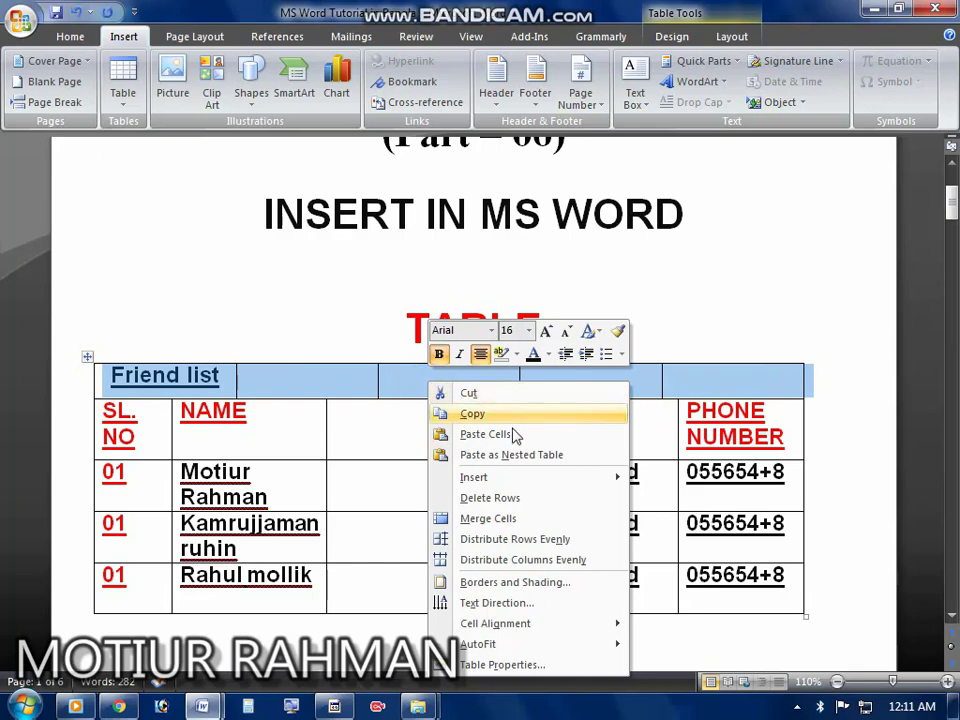
click(509, 521)
click(427, 374)
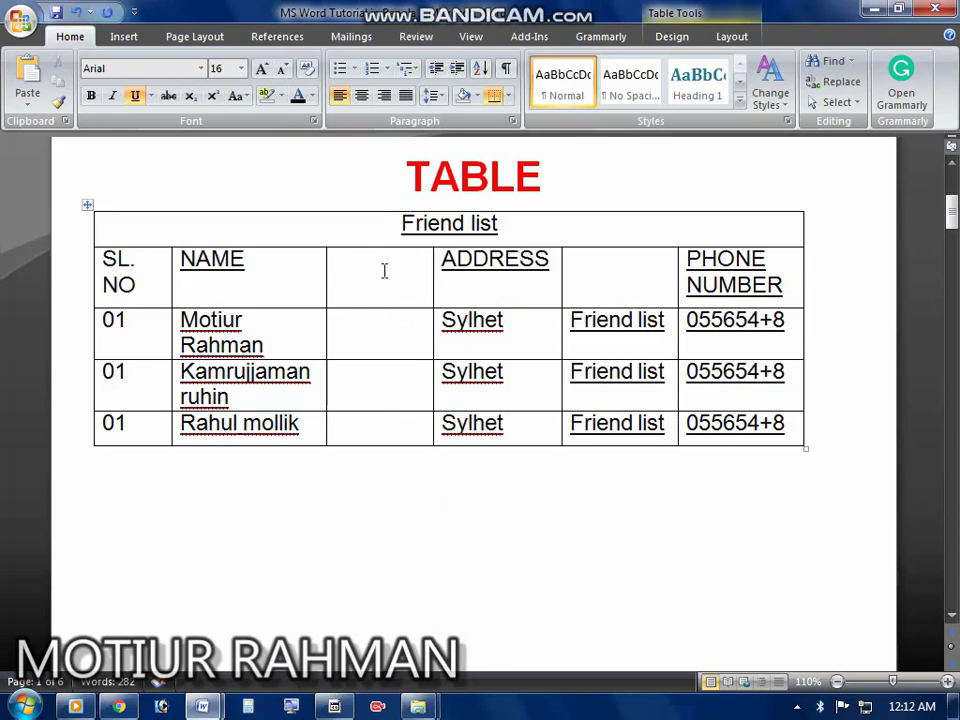
Delete the empty cells between the NAME and ADDRESS columns, shifting the remaining cells left
drag(374, 264, 386, 422)
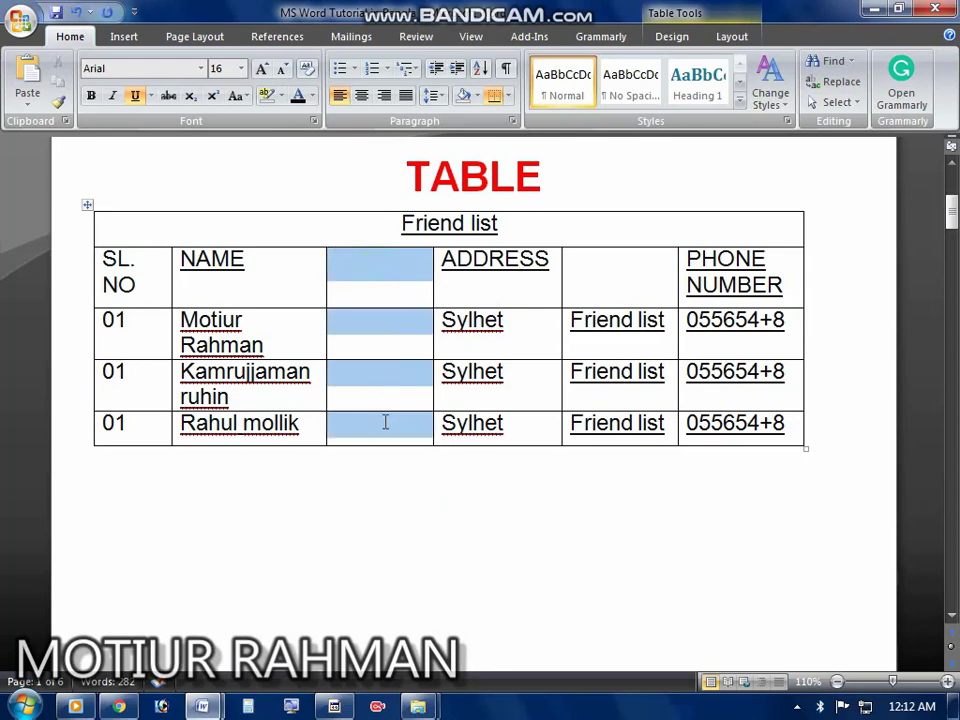
right_click(367, 332)
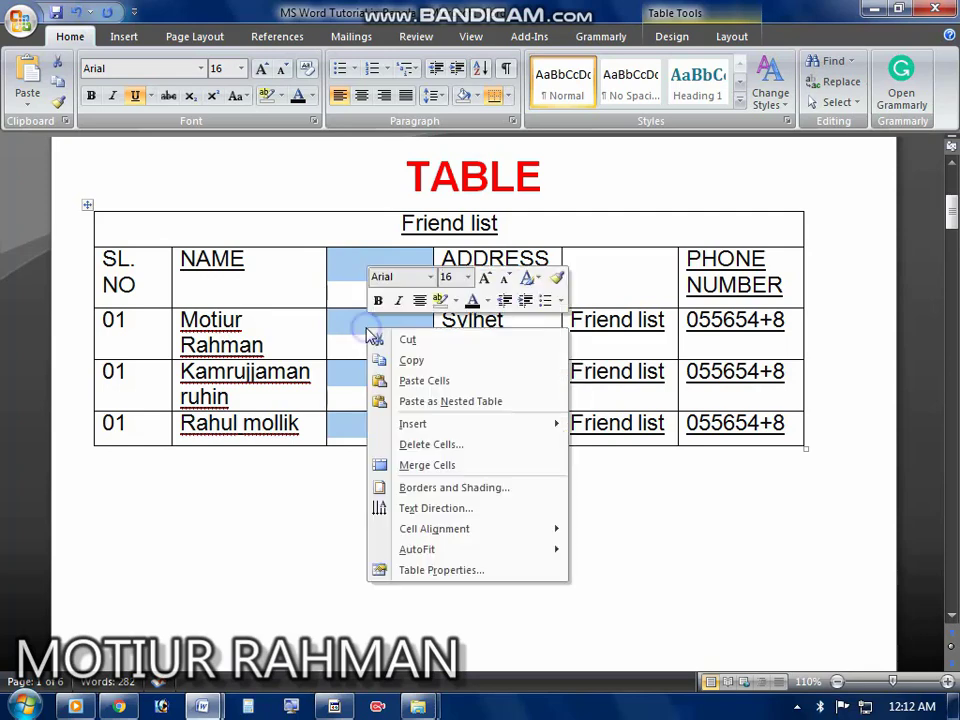
click(432, 446)
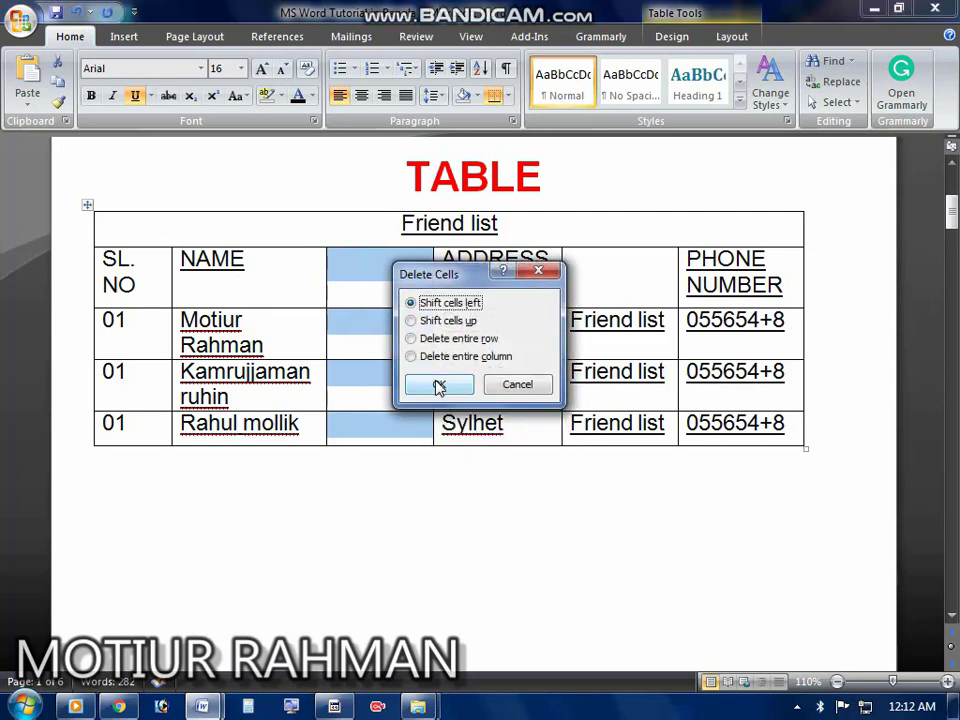
click(437, 386)
click(606, 497)
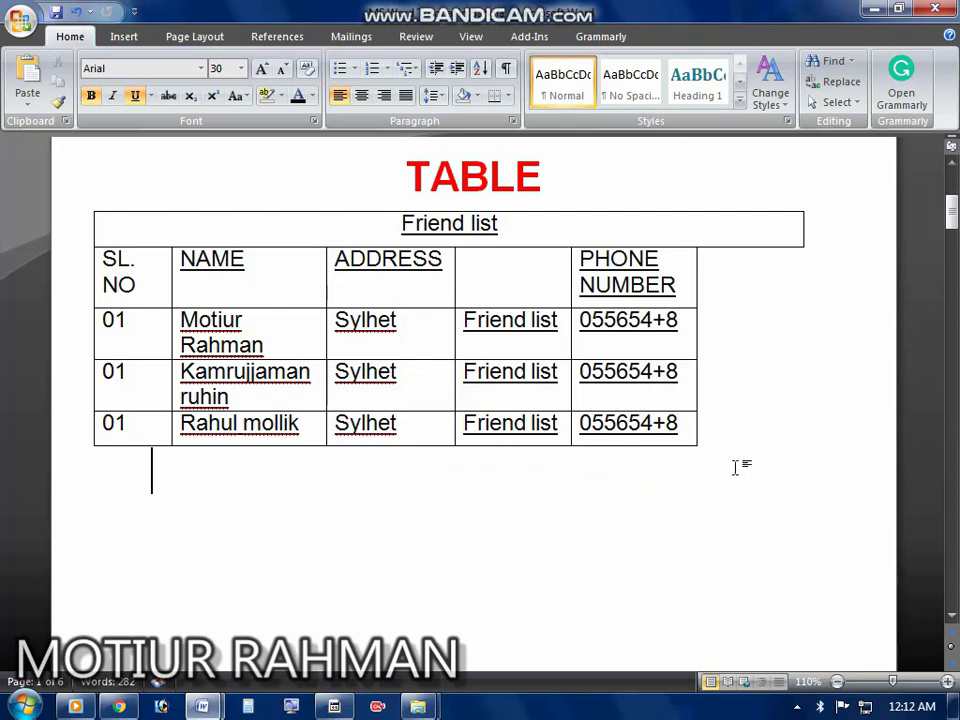
Narrow the "Friend list" row to the width of the rows below and move the table right under the title
click(761, 227)
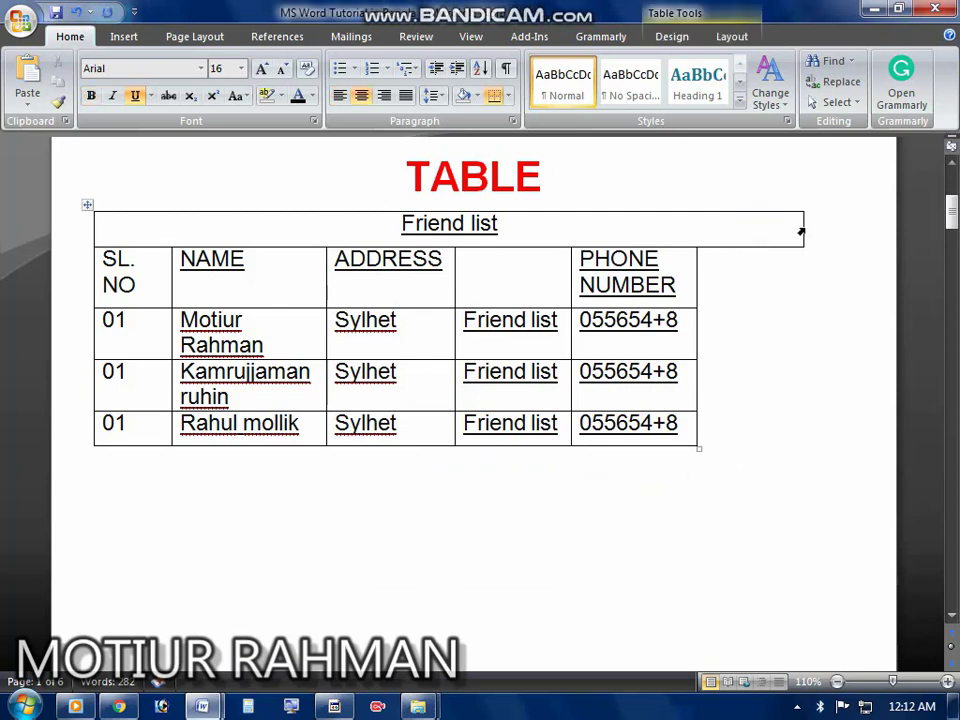
drag(802, 228, 698, 236)
drag(90, 207, 139, 207)
click(171, 540)
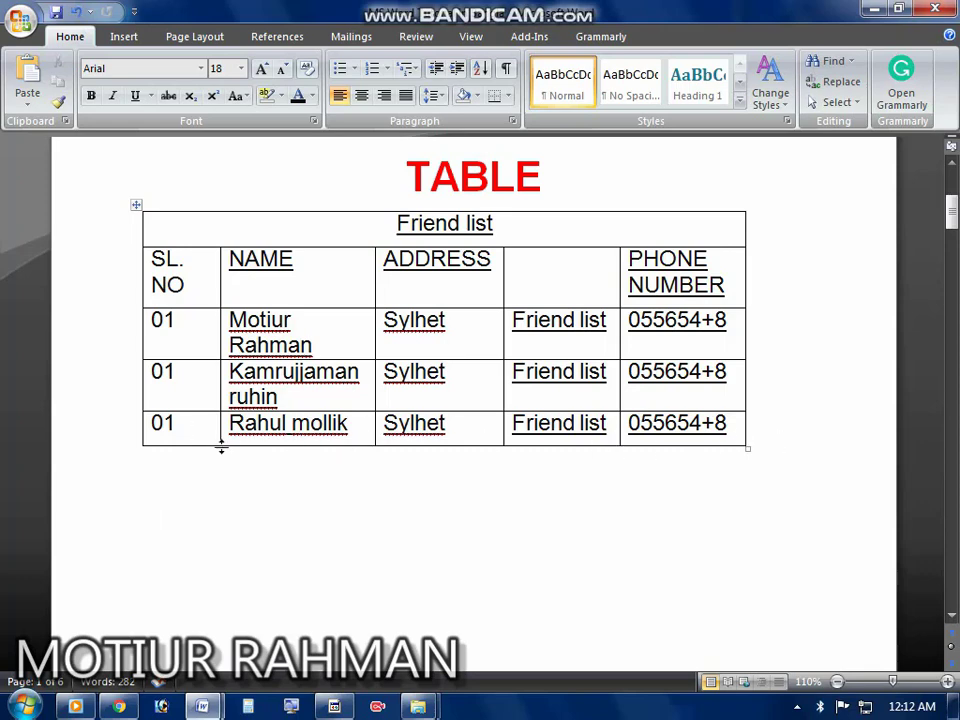
Add three empty rows at the end of the table, below the last contact
click(368, 512)
click(157, 430)
key(Down)
click(748, 422)
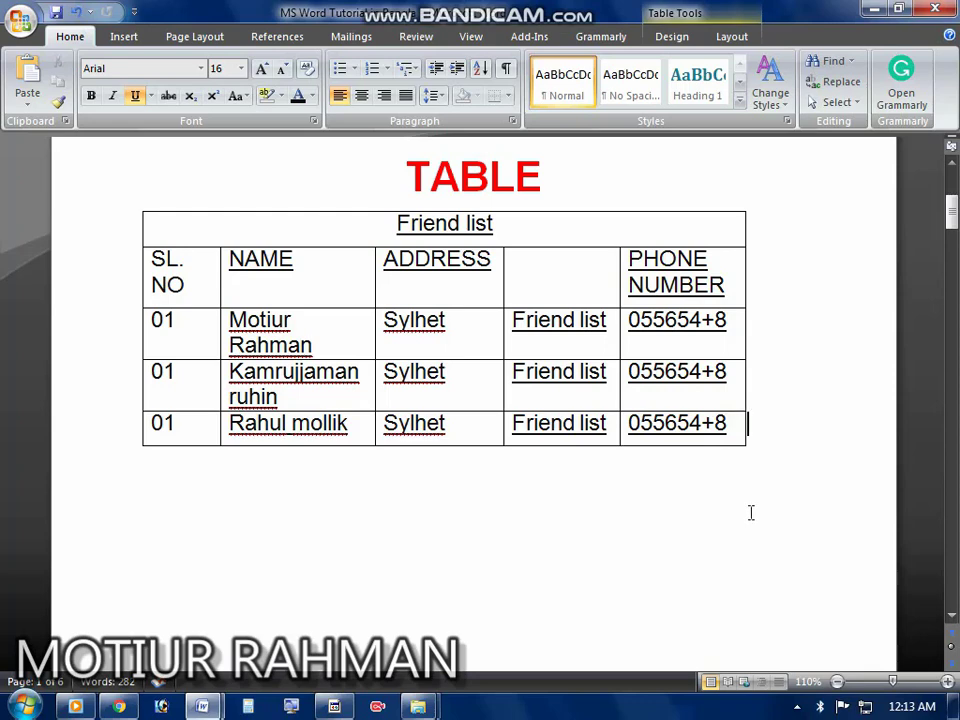
key(Return)
click(745, 460)
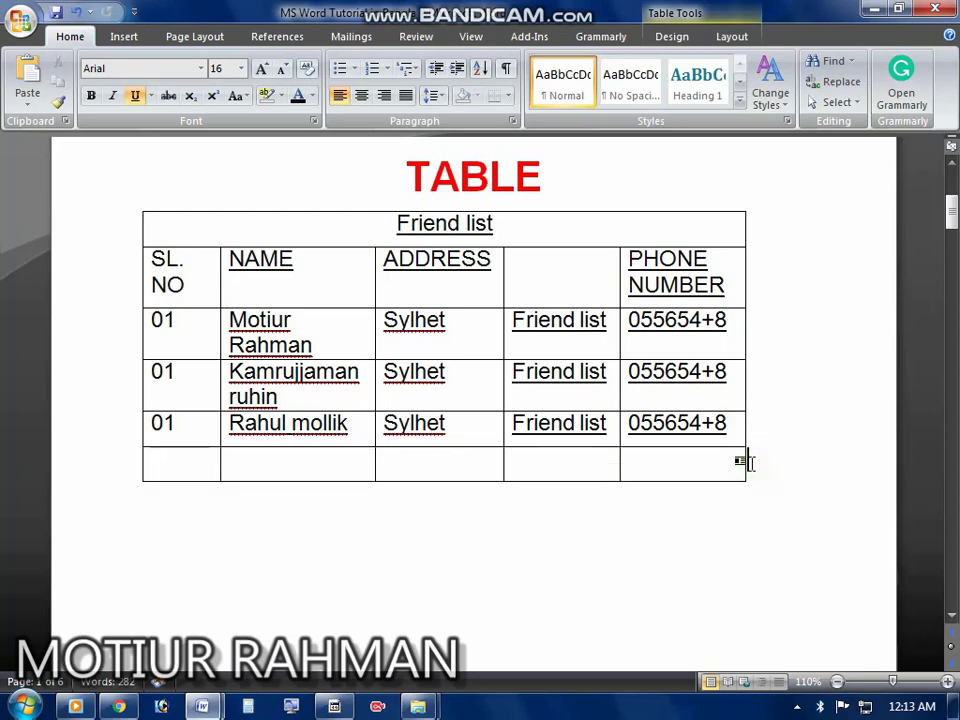
key(Return)
click(750, 496)
key(Return)
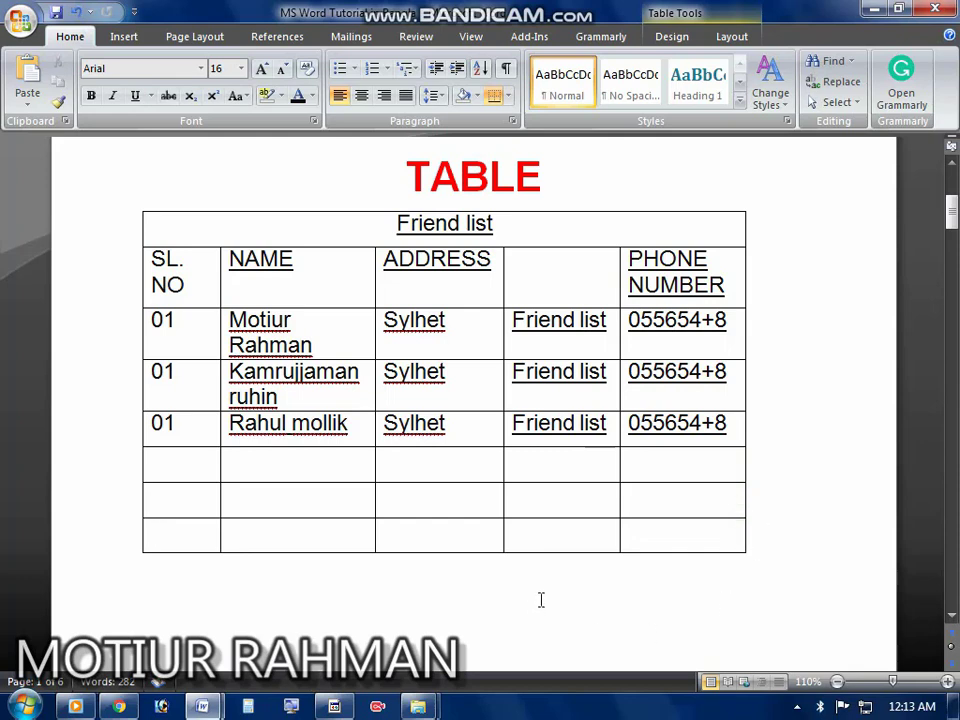
Insert a new row above the second contact's row in the table
drag(209, 374, 658, 393)
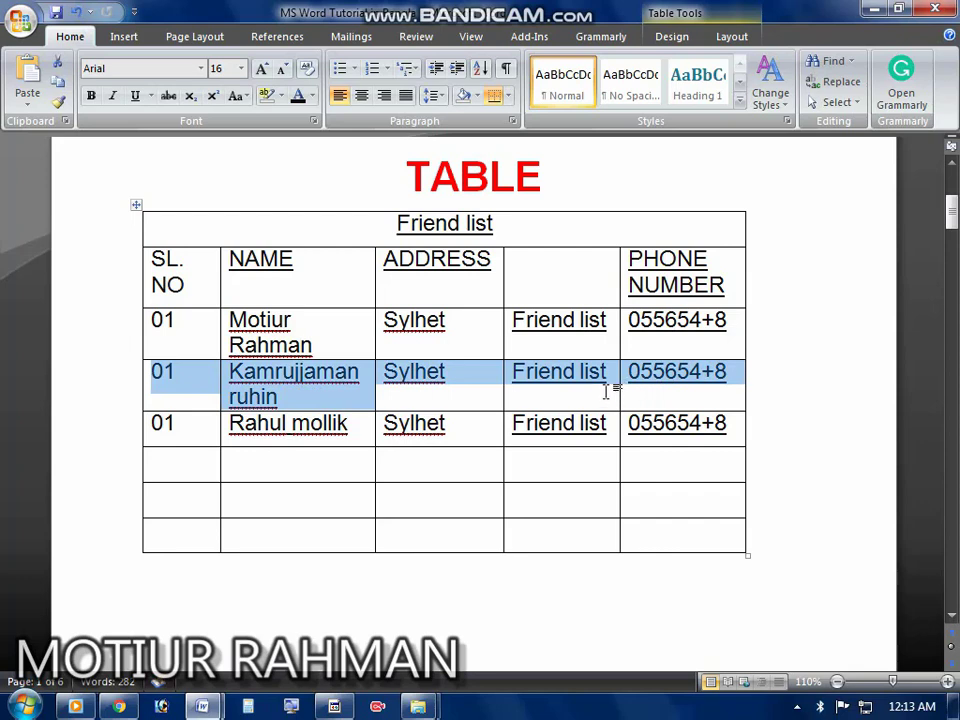
right_click(281, 391)
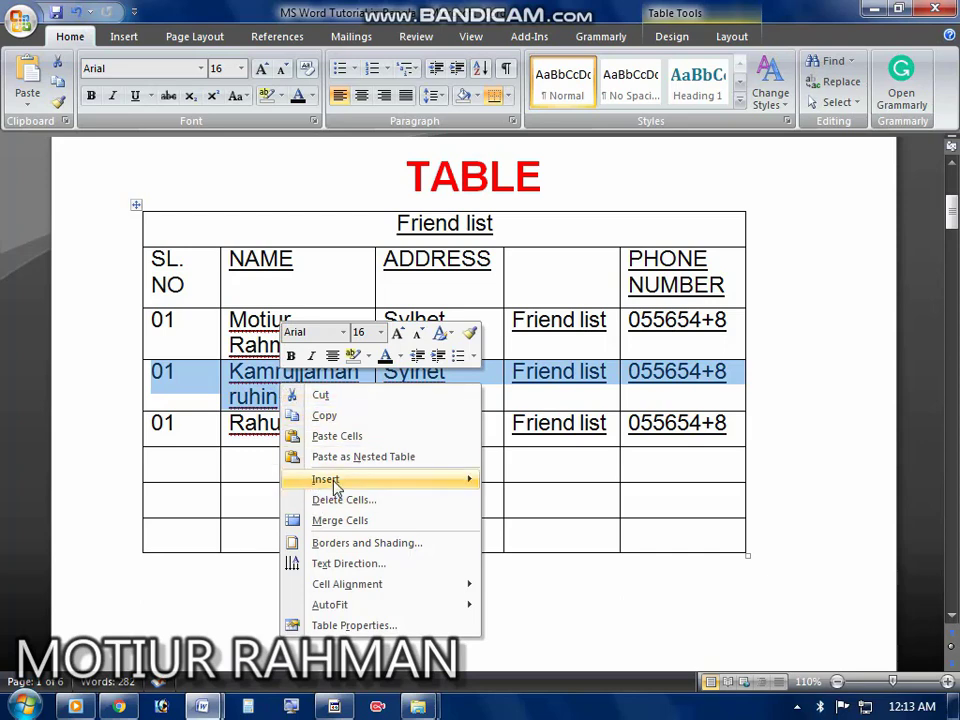
mouse_move(336, 483)
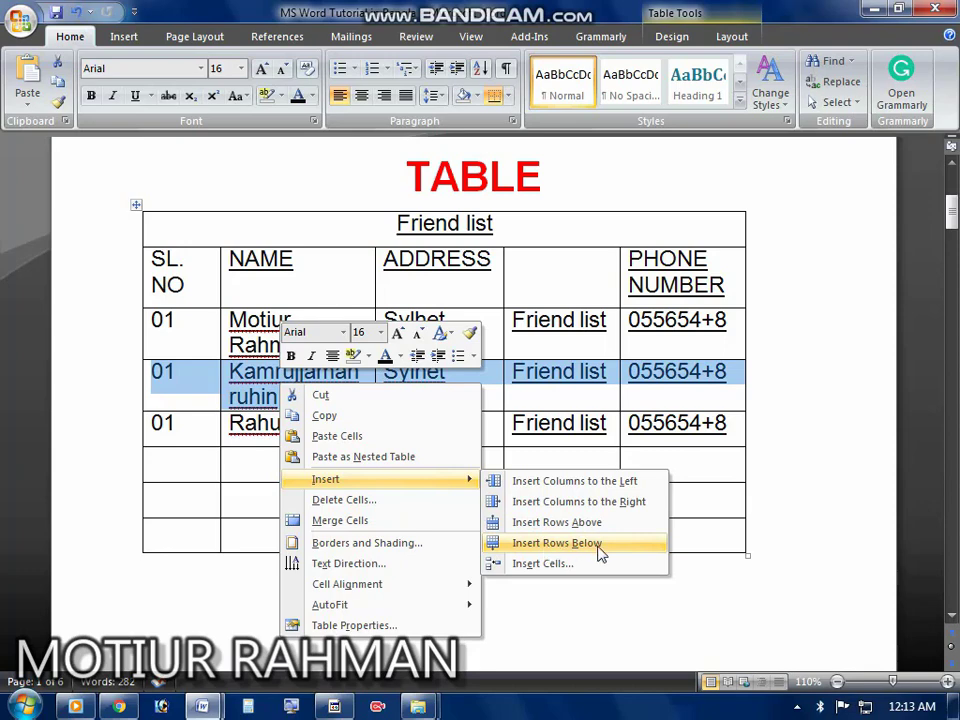
click(570, 522)
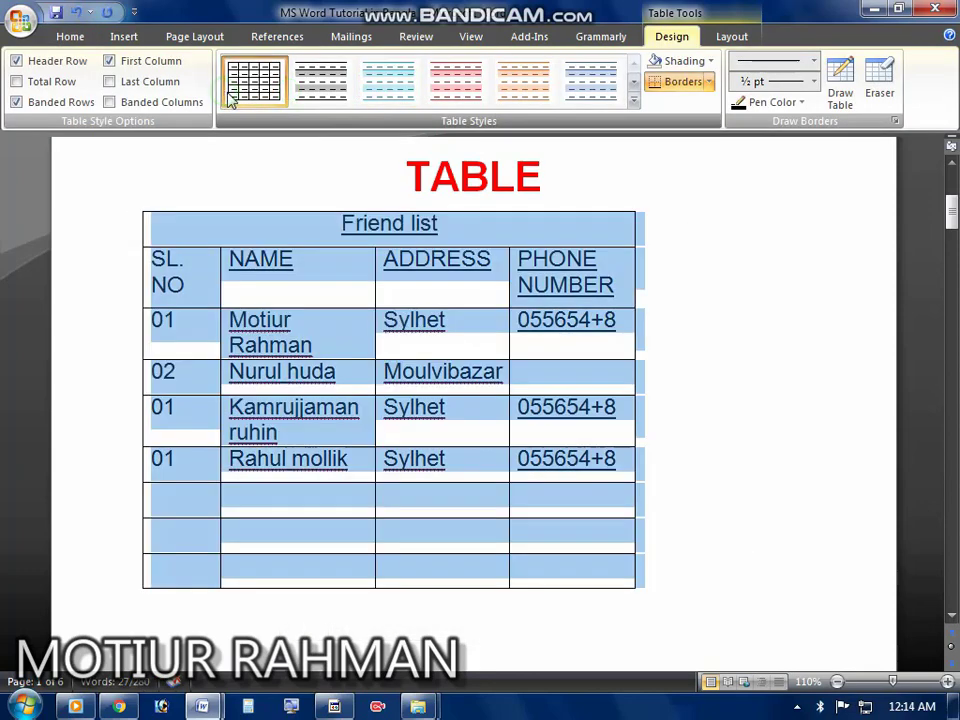
click(383, 371)
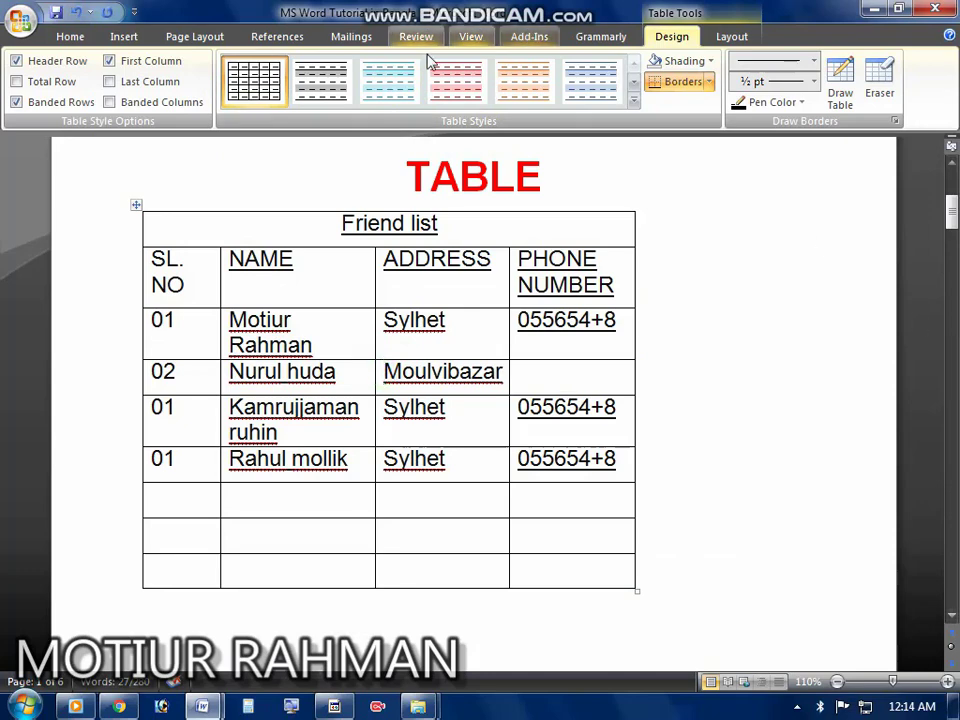
Try built-in table styles on the friend list, ending with the one with a solid blue heading row and first column
click(440, 83)
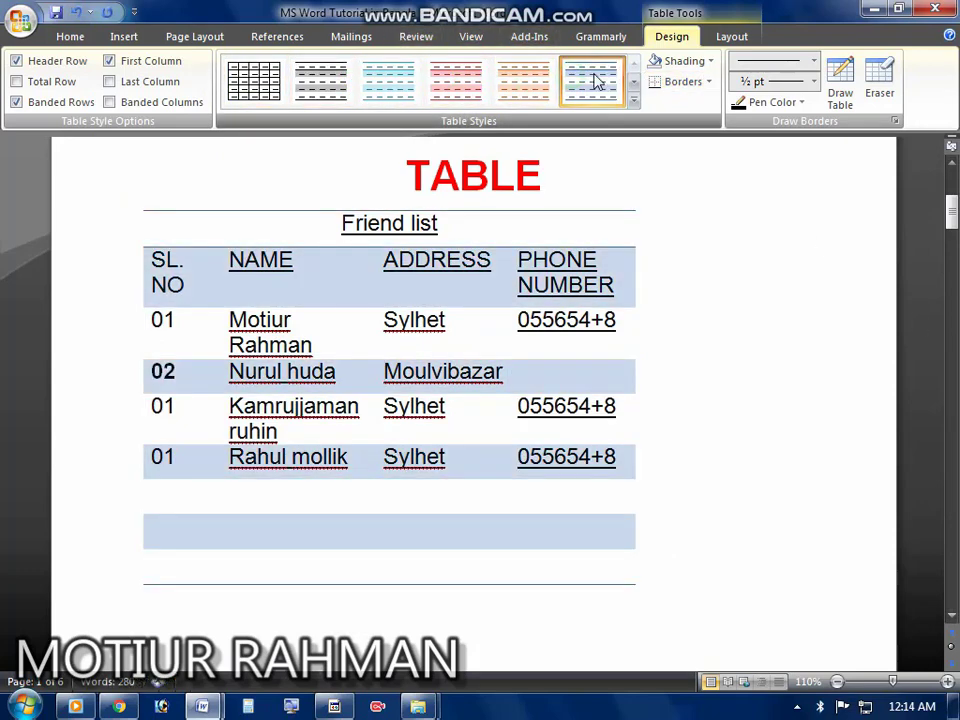
click(590, 80)
click(633, 100)
click(546, 385)
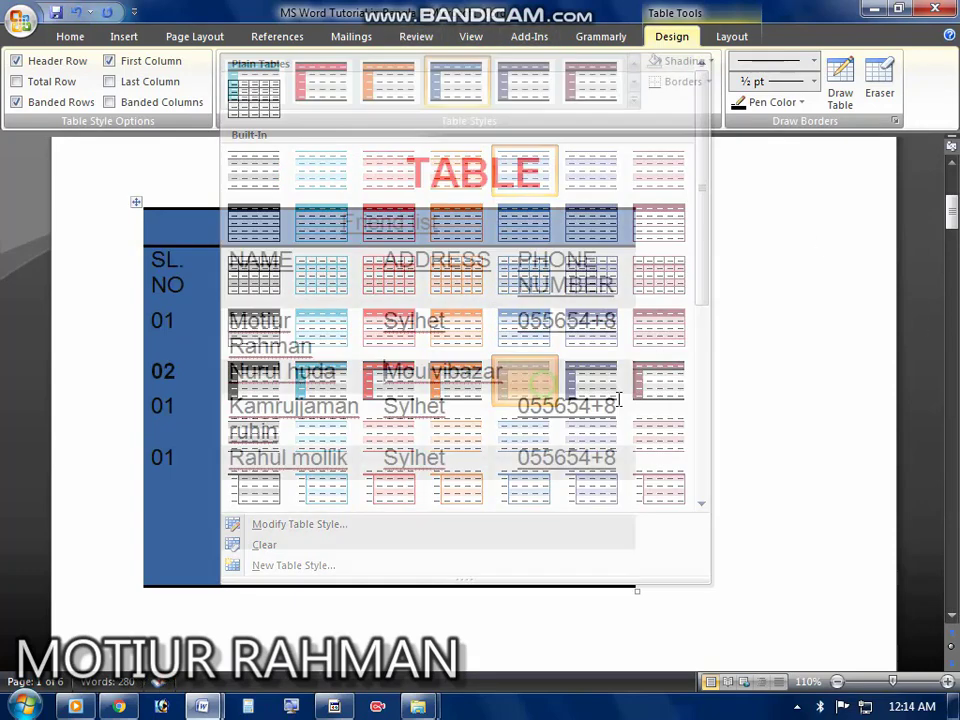
click(754, 401)
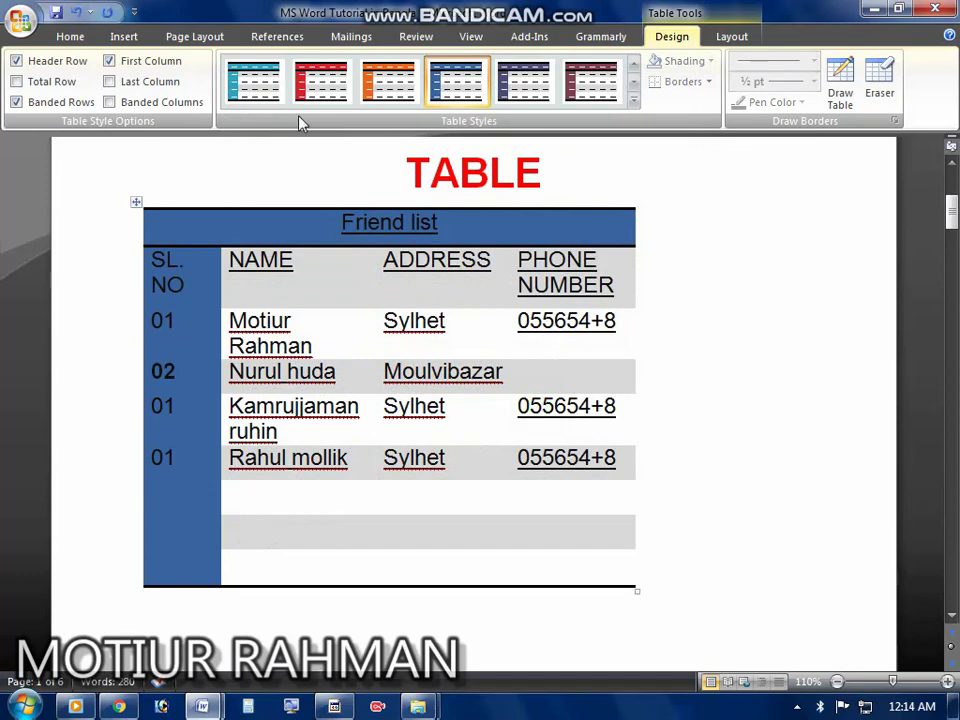
Restore the plain grid table style on the friend list
click(633, 63)
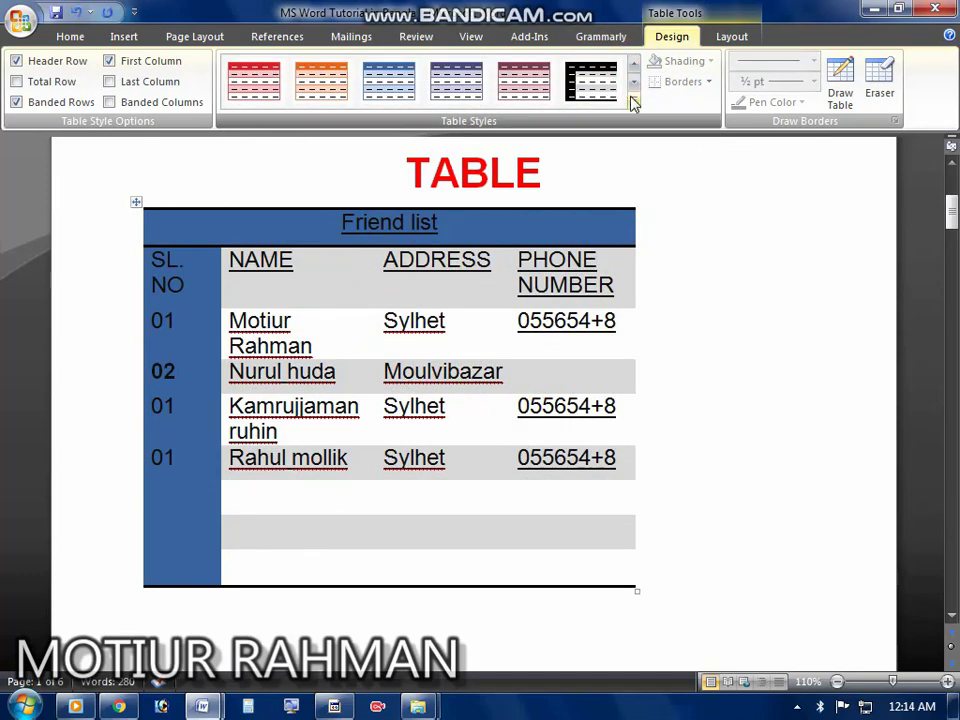
click(633, 101)
click(257, 99)
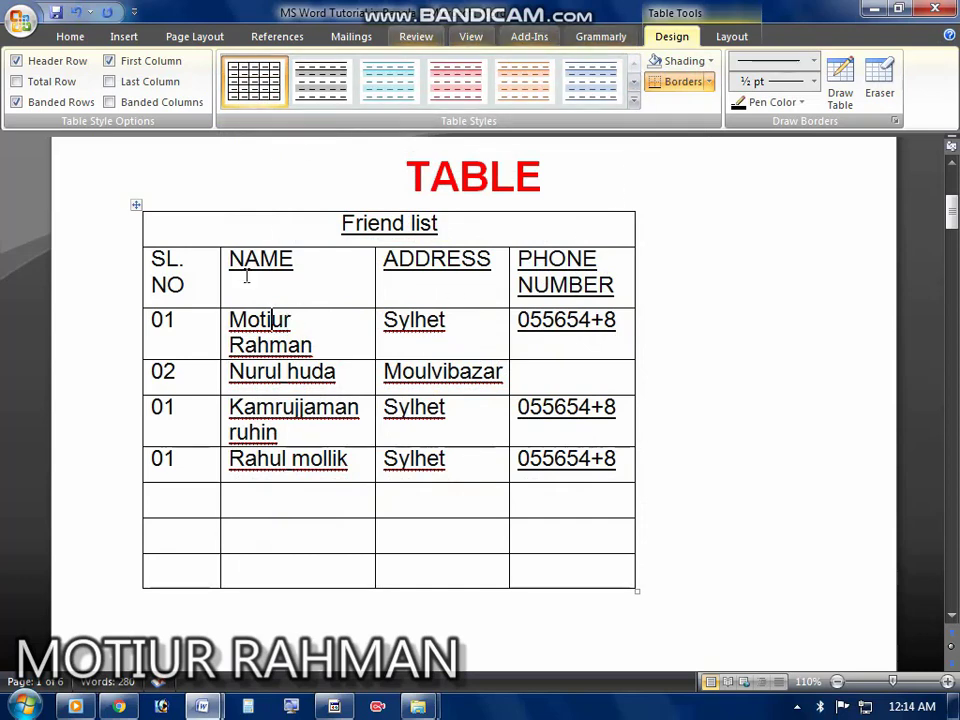
click(710, 82)
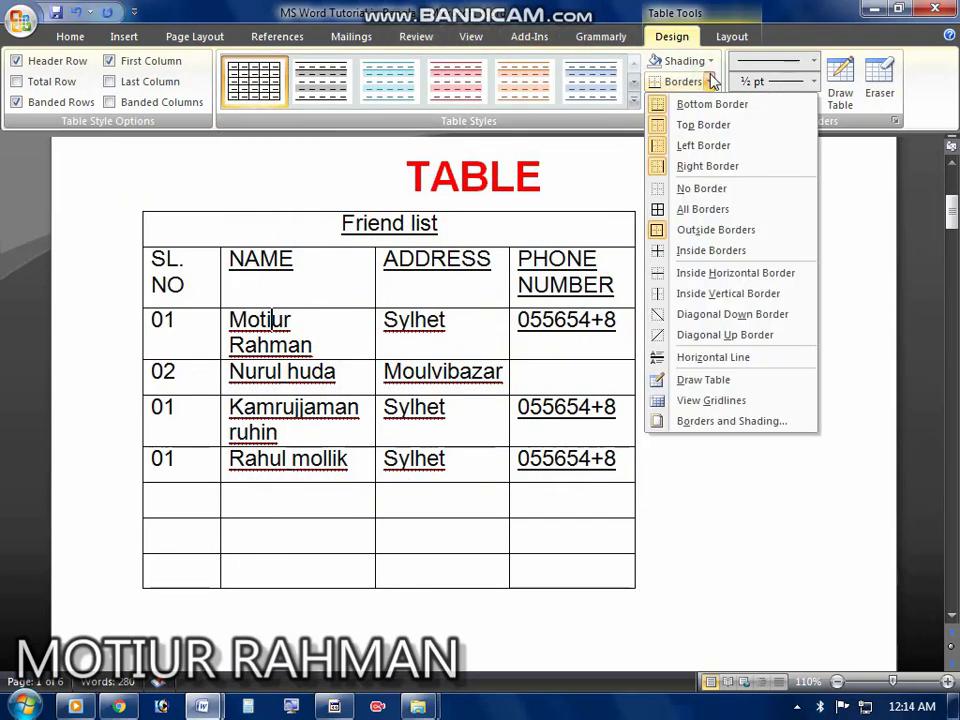
click(48, 240)
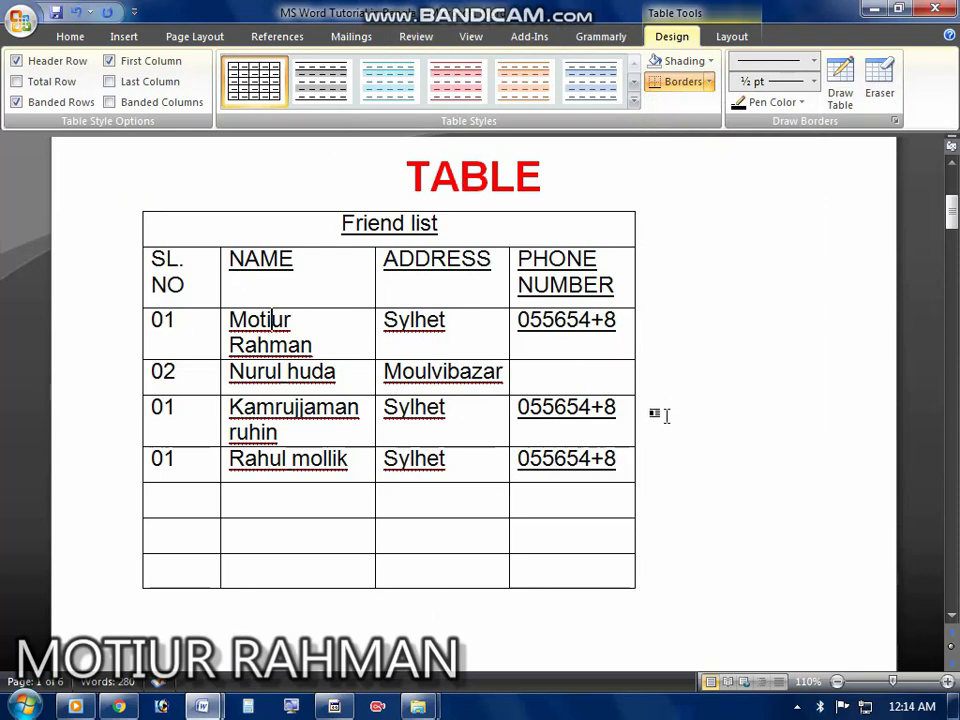
click(135, 207)
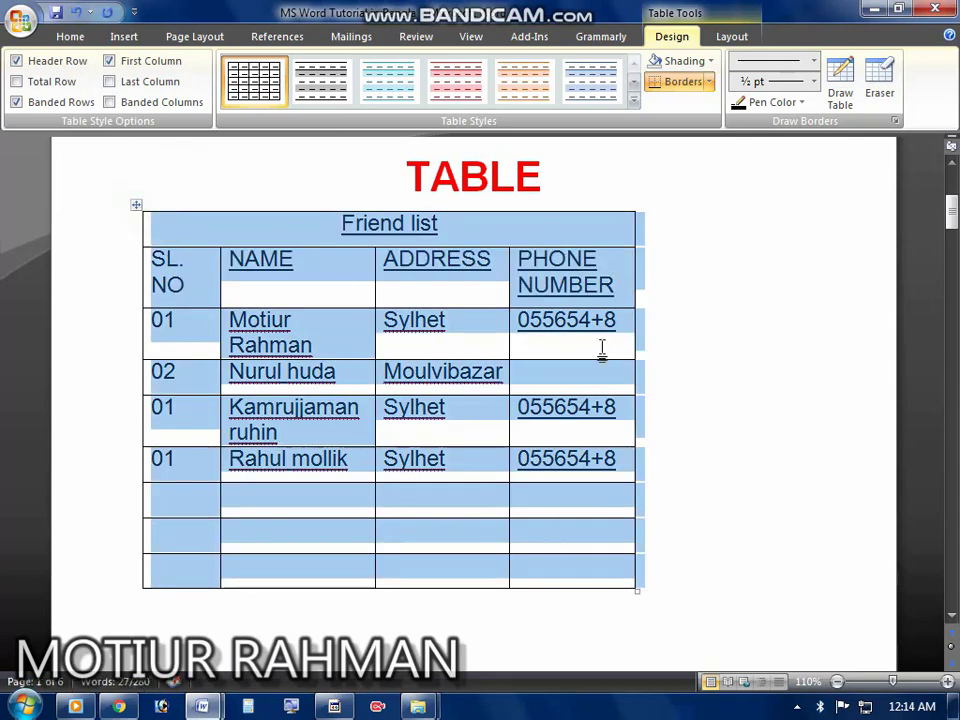
Remove all borders from the NAME column's cell in the second empty row
click(279, 531)
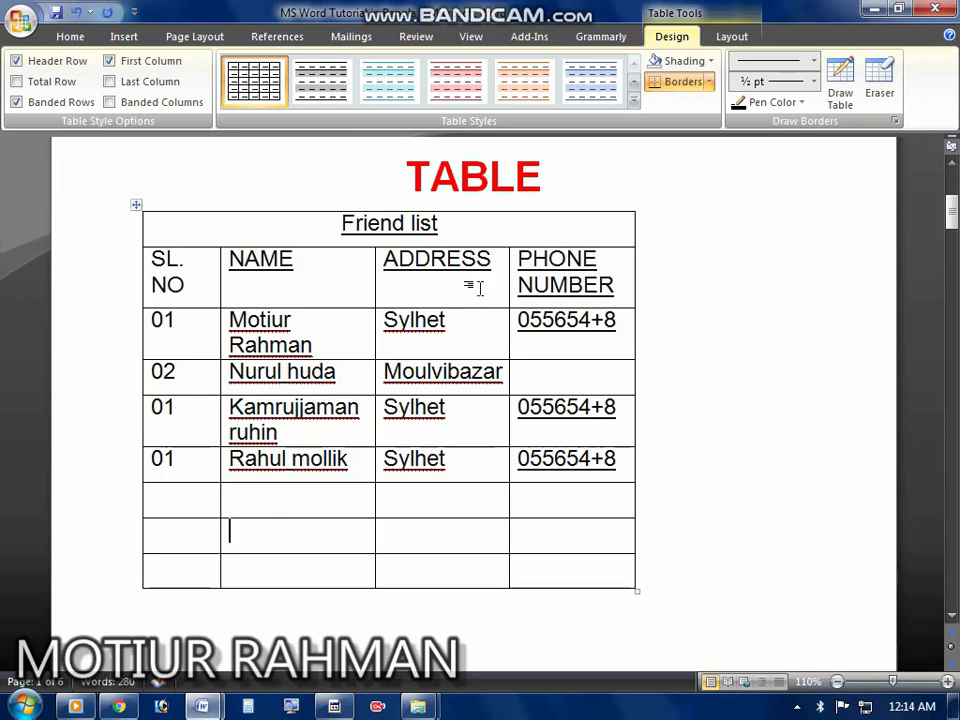
click(709, 82)
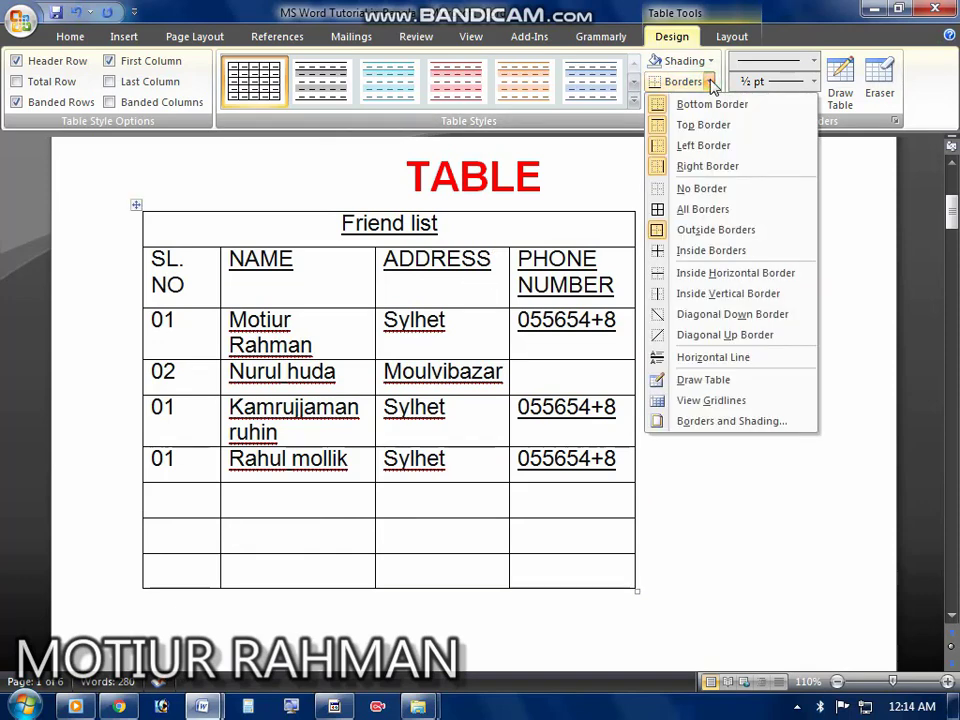
click(714, 190)
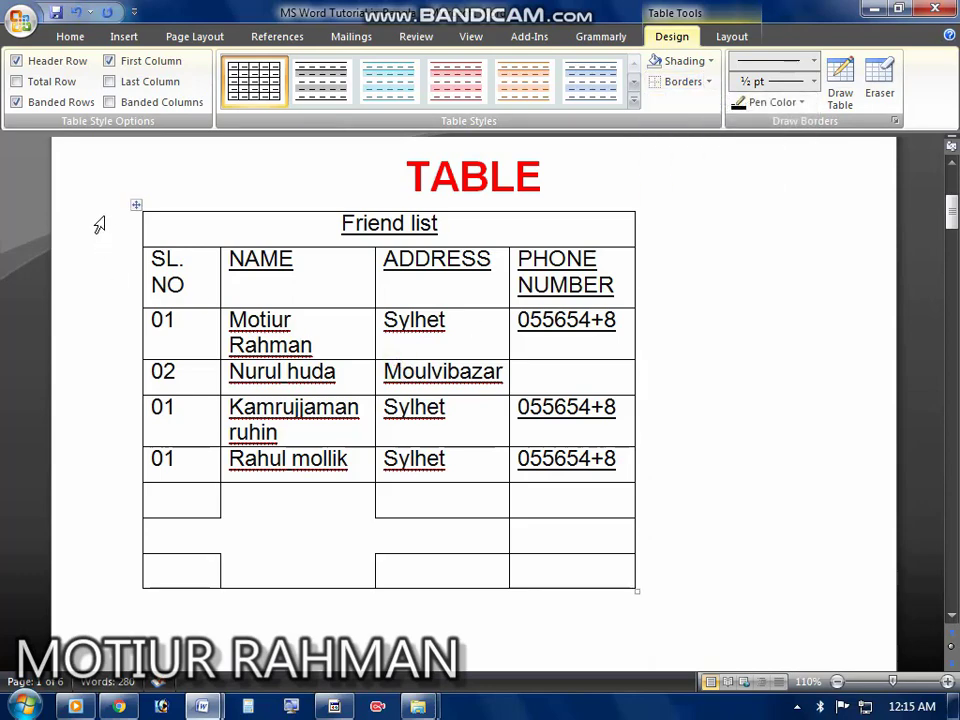
Remove every border from the whole friend-list table
click(137, 205)
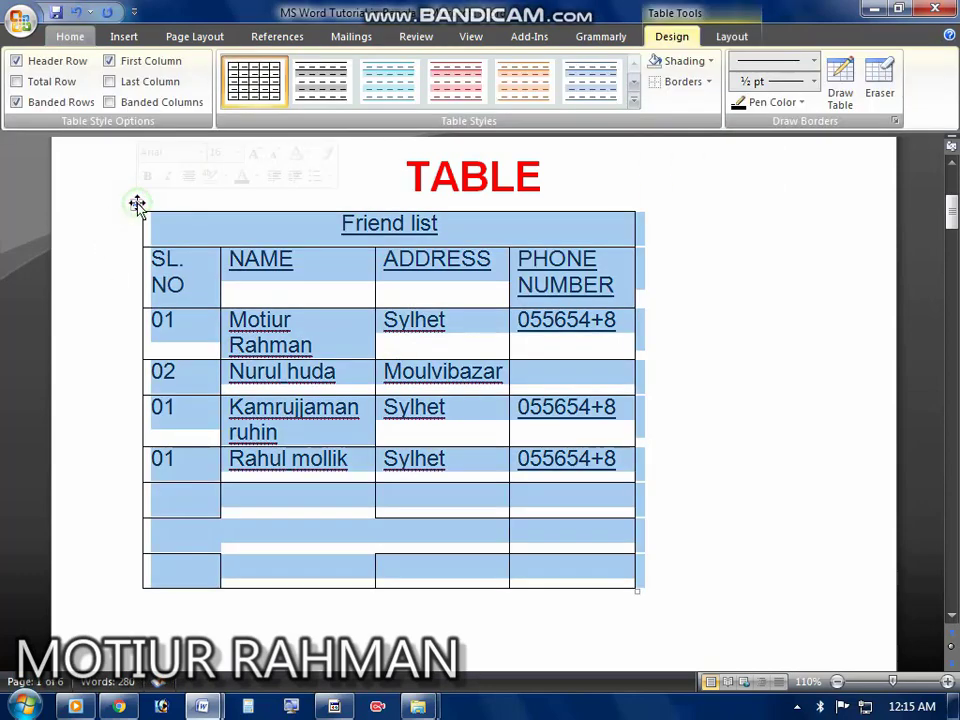
click(708, 82)
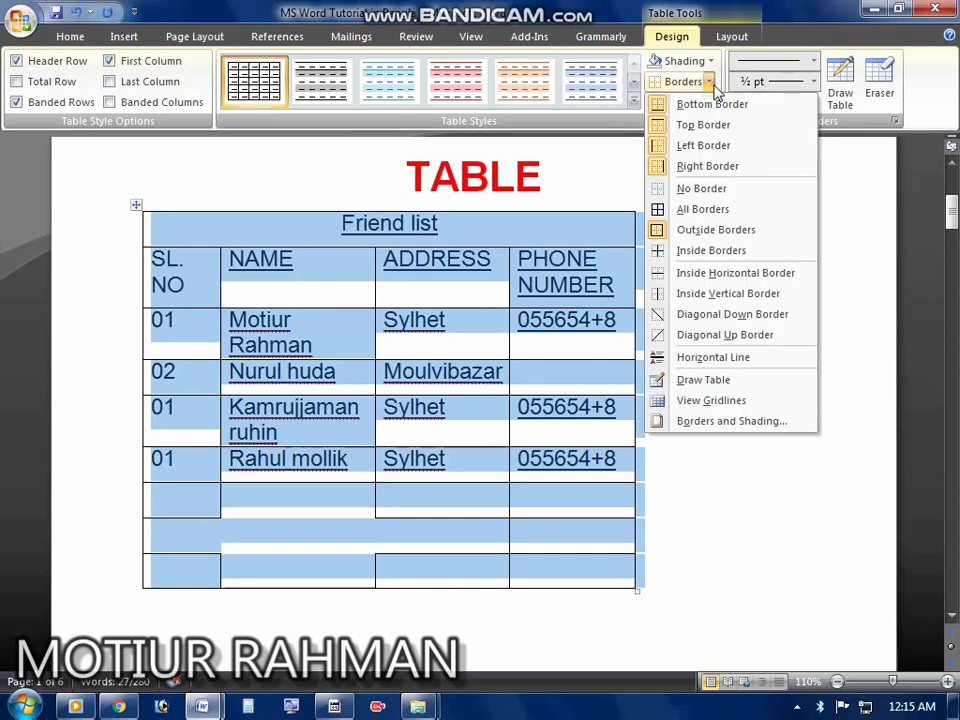
click(712, 190)
click(645, 482)
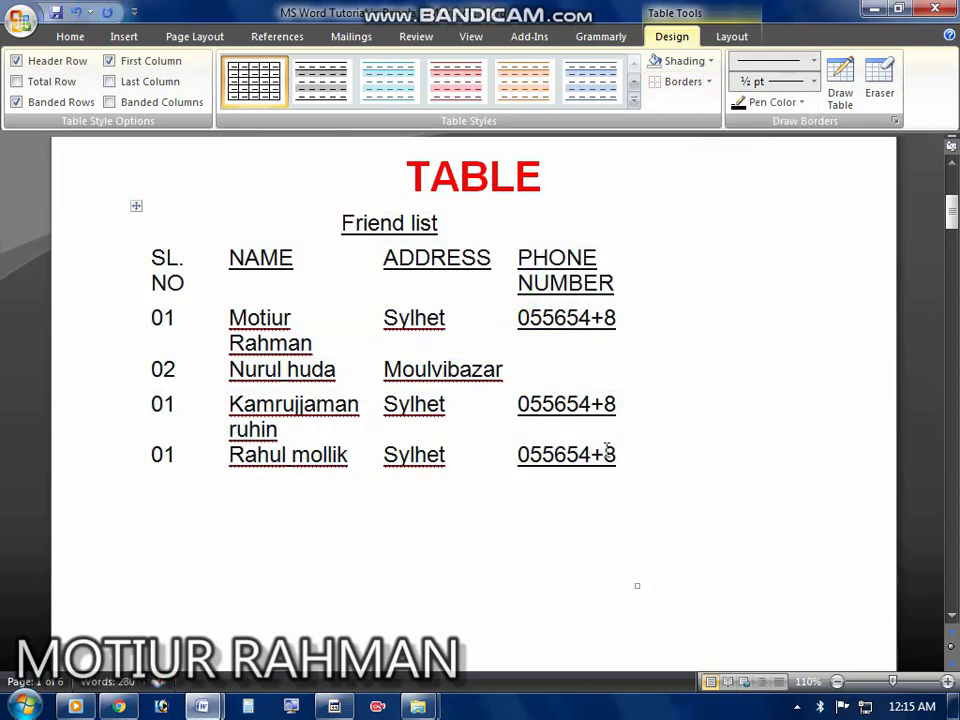
Add a bottom border to the whole borderless table
click(134, 206)
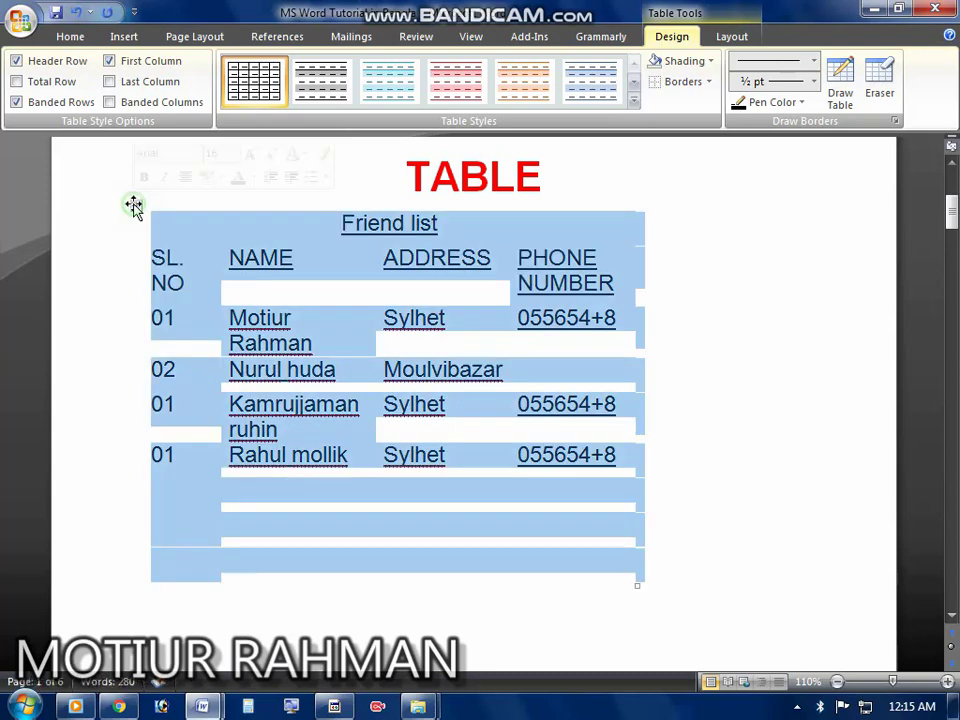
click(710, 82)
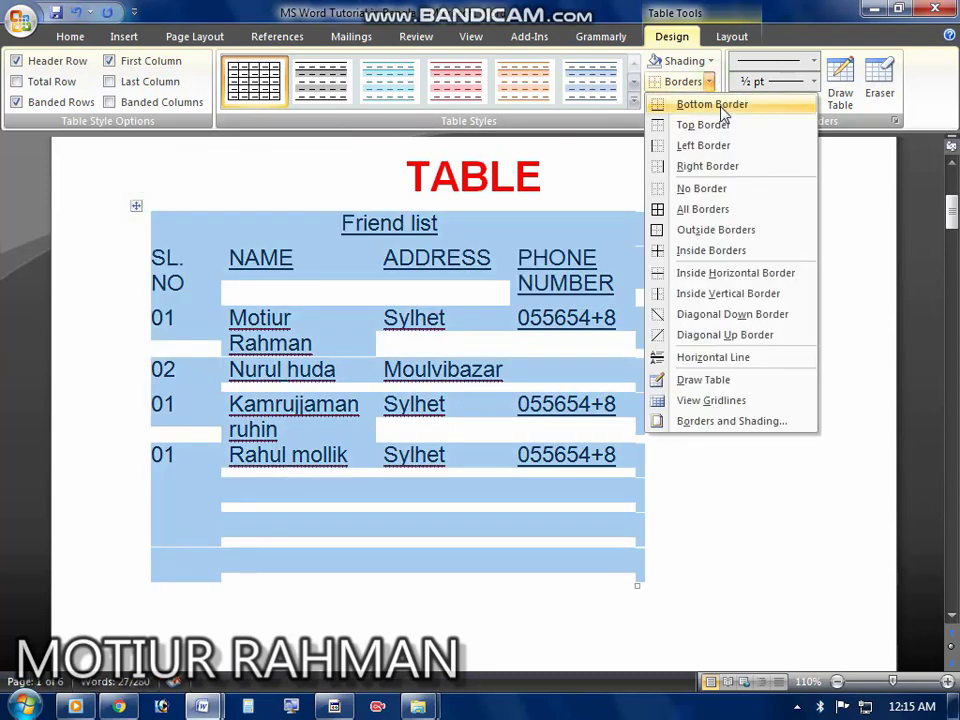
click(718, 106)
click(428, 330)
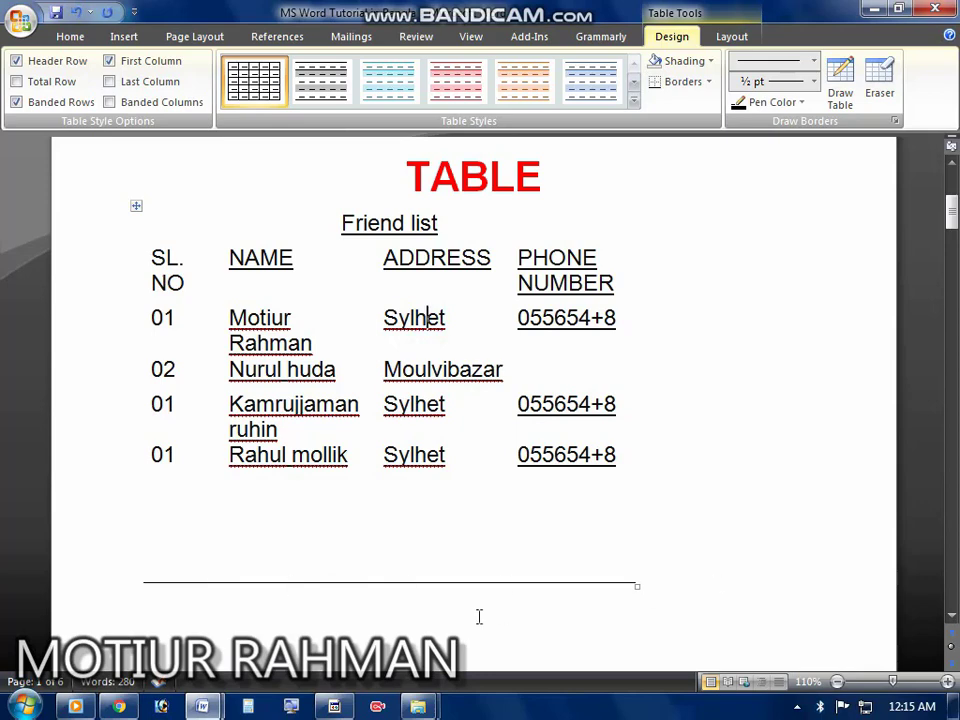
Apply All Borders to the whole table in place of the single bottom line
click(134, 206)
click(710, 81)
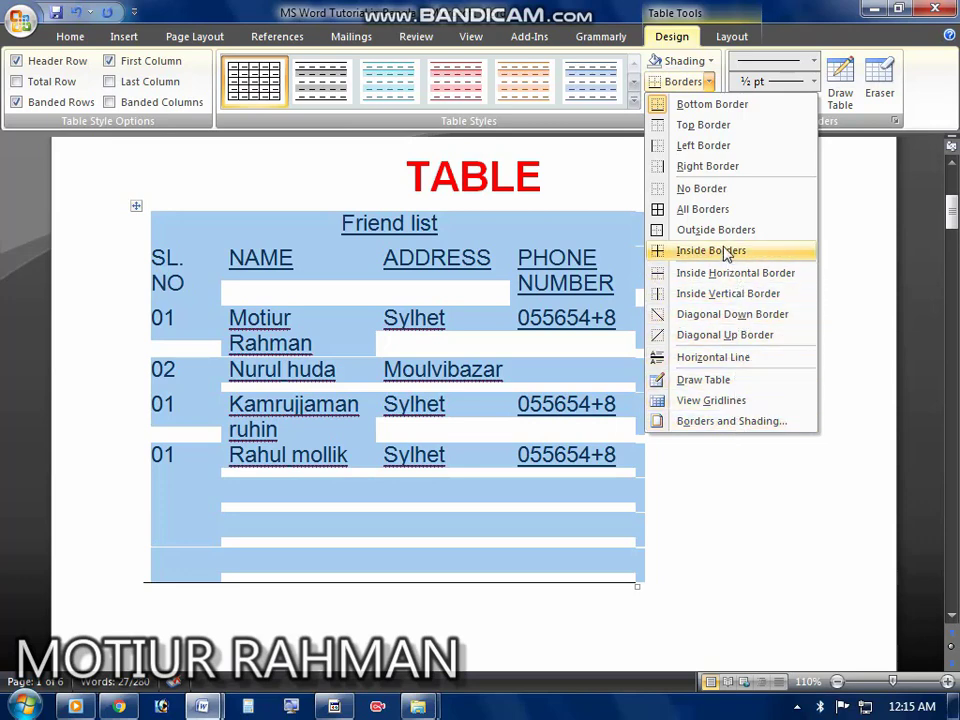
click(709, 210)
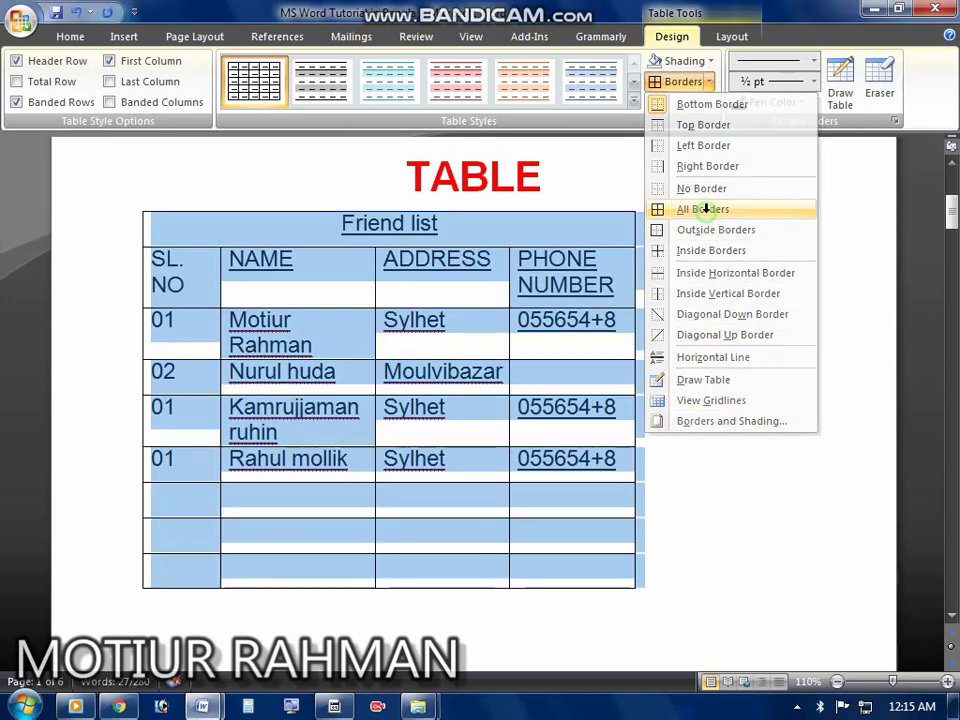
click(718, 430)
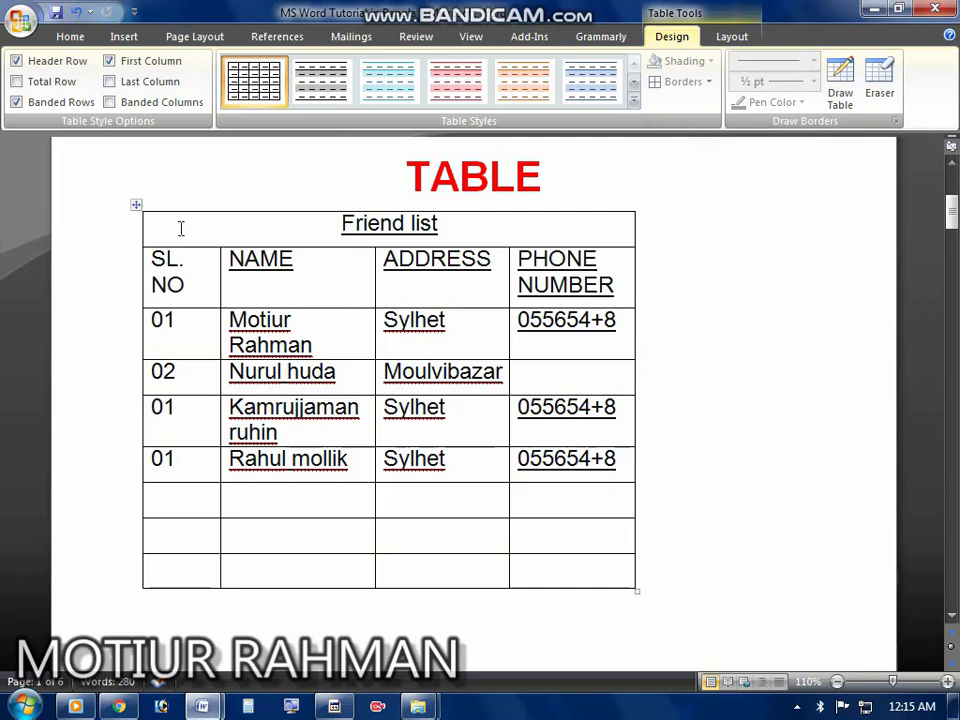
Turn off the table's inside borders, leaving only the outer frame
click(137, 209)
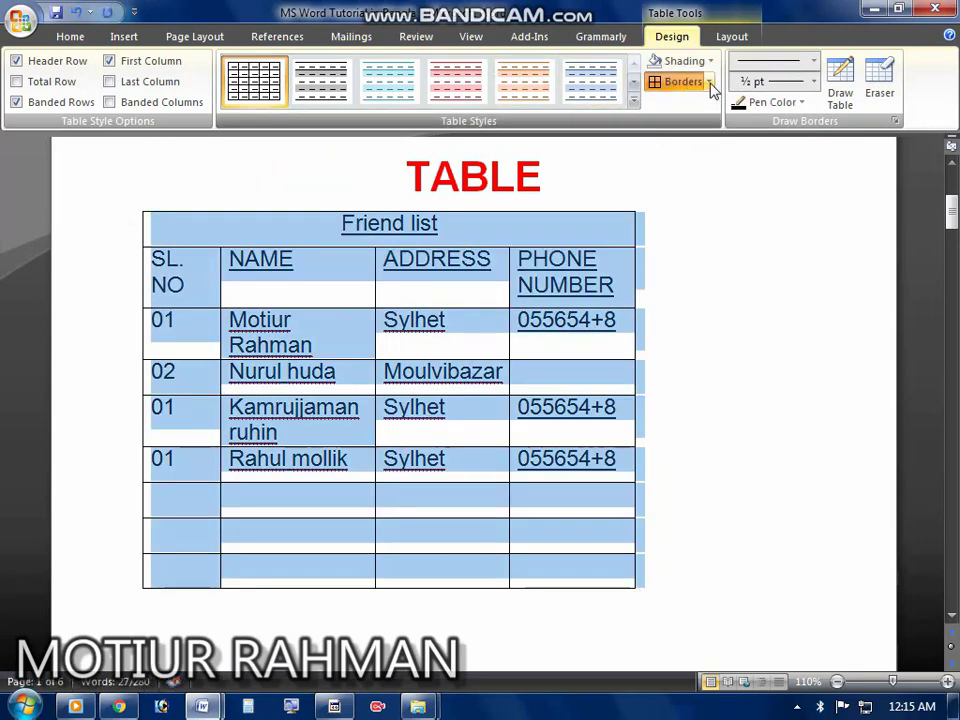
click(708, 81)
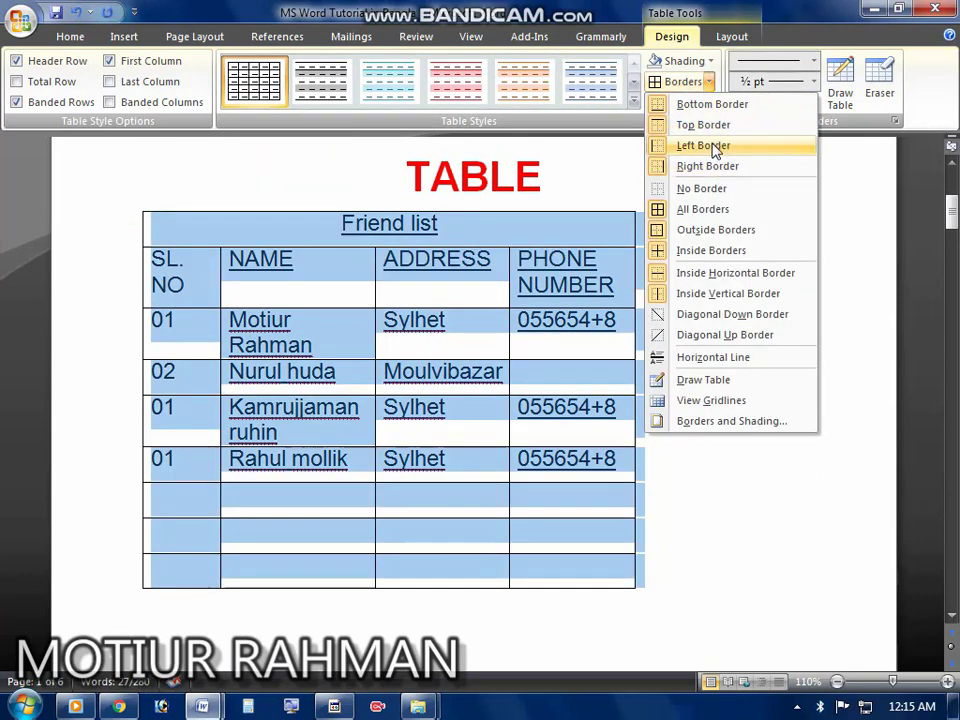
click(724, 252)
click(491, 319)
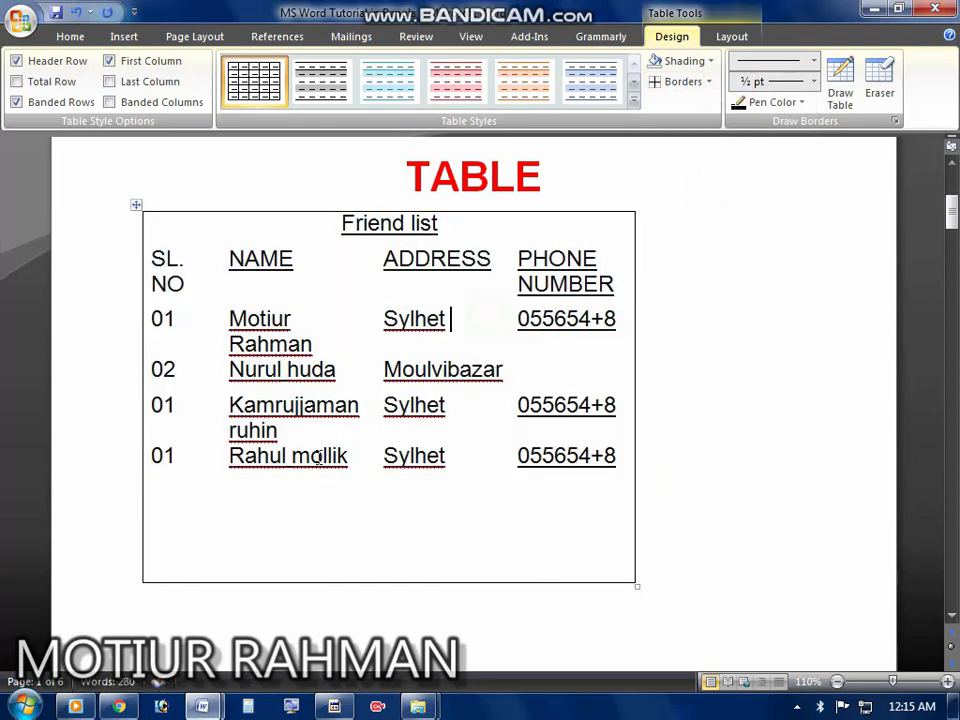
Remove the outer frame by applying No Border to the whole table
click(137, 206)
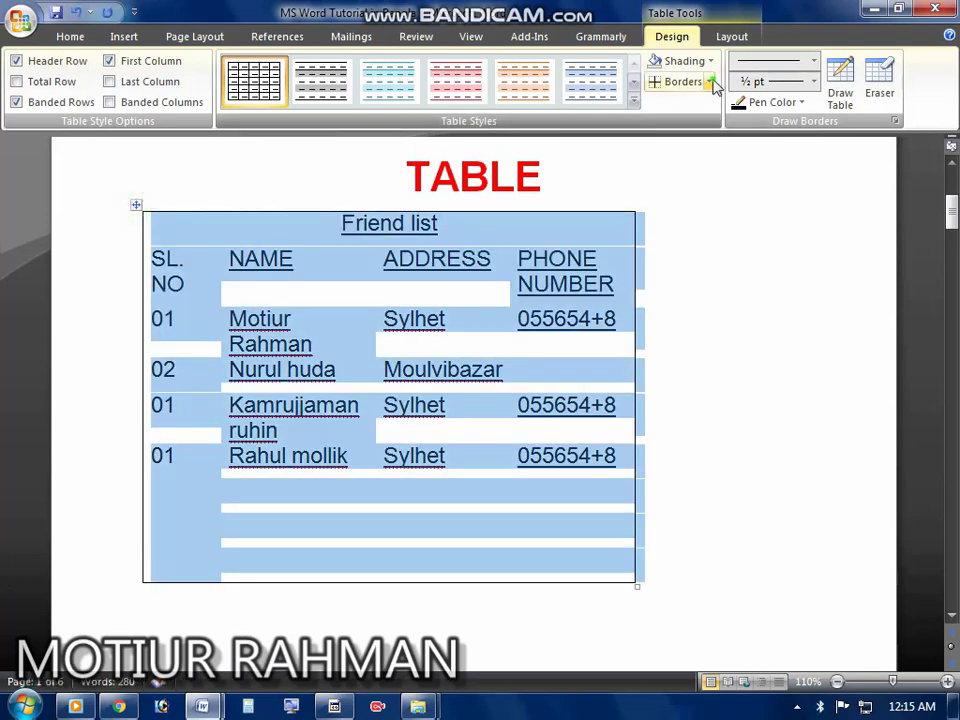
click(709, 82)
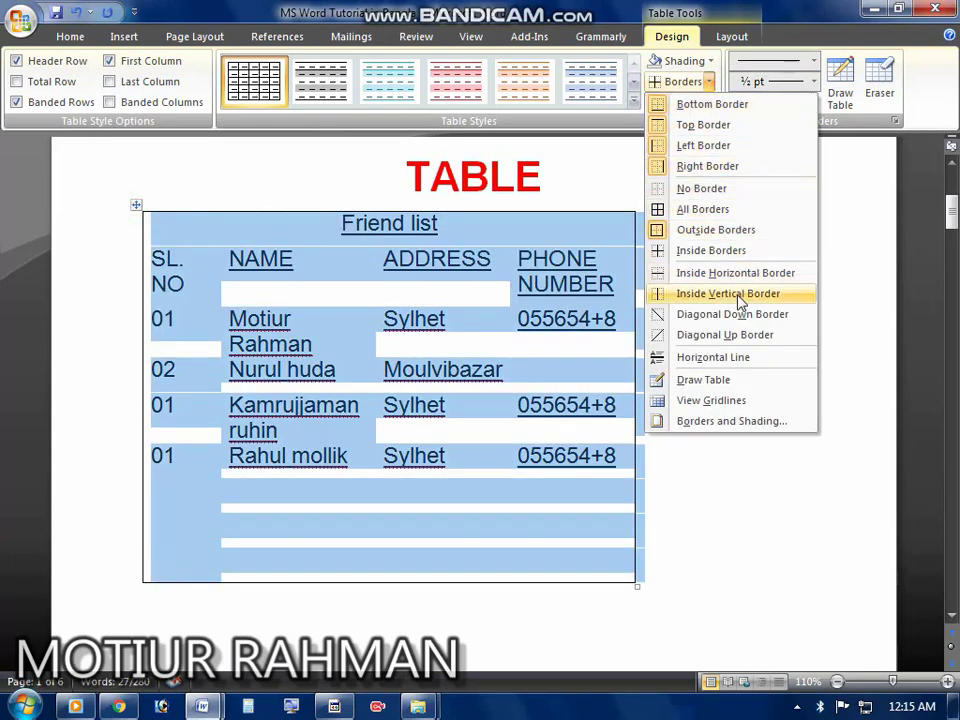
click(720, 190)
click(407, 345)
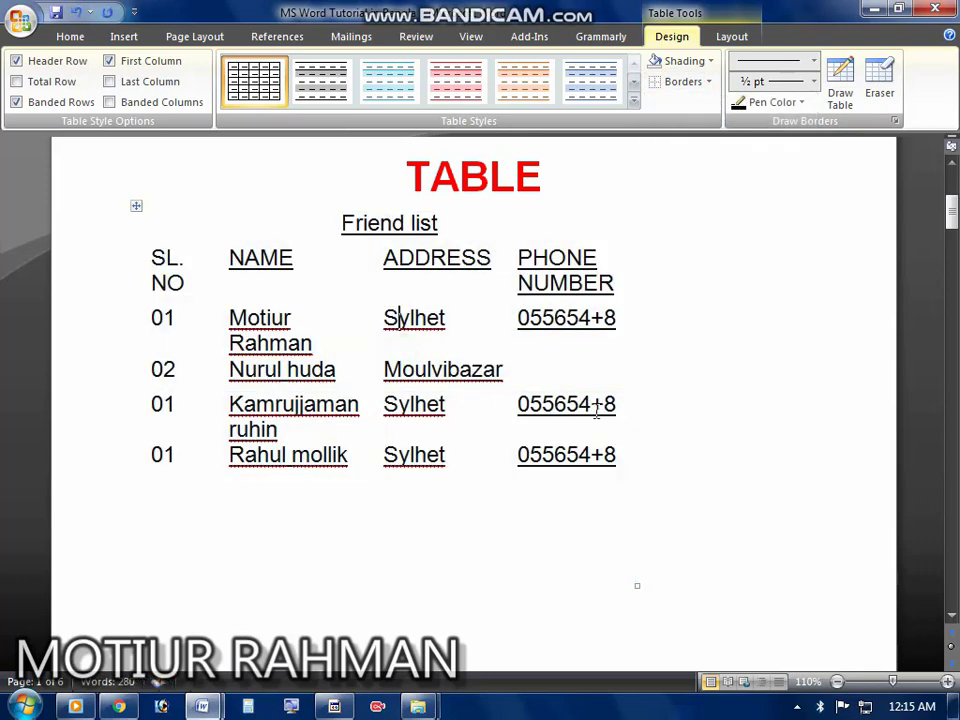
Apply All Borders to the entire borderless friend-list table
click(136, 205)
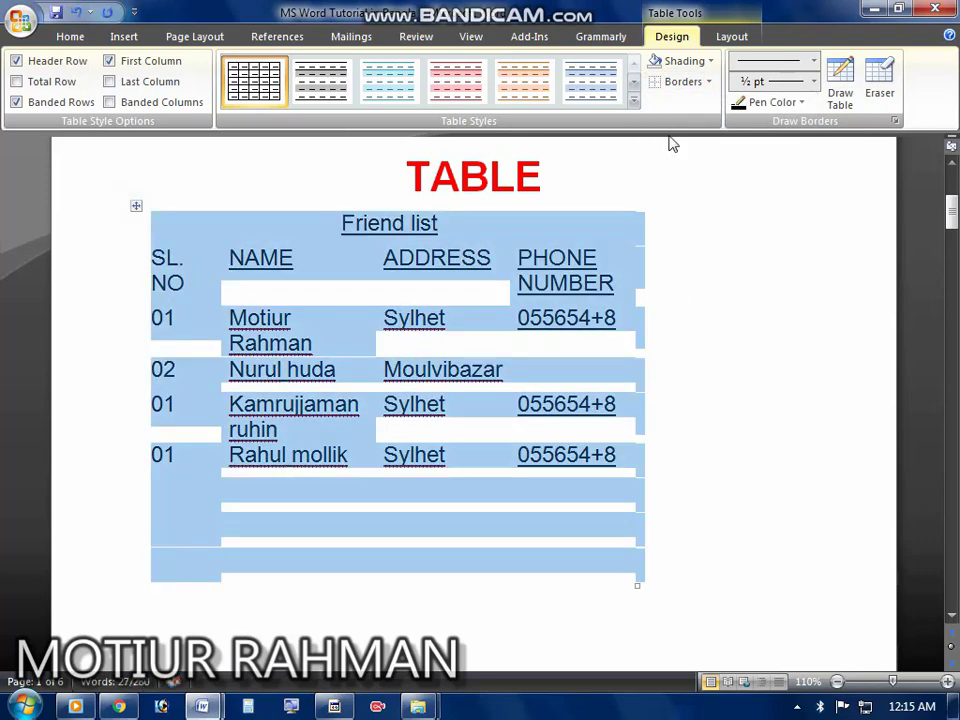
click(708, 81)
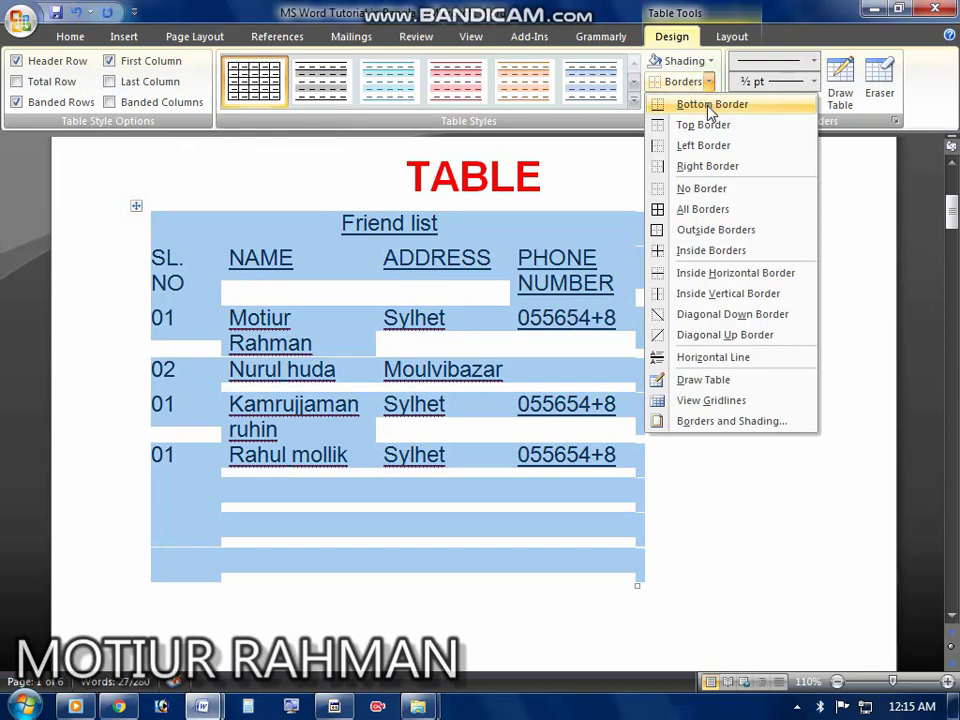
click(708, 209)
click(497, 294)
Draw 3 pt thick-and-thin multi-line borders along the left and bottom edges of the "Friend list" row
click(137, 206)
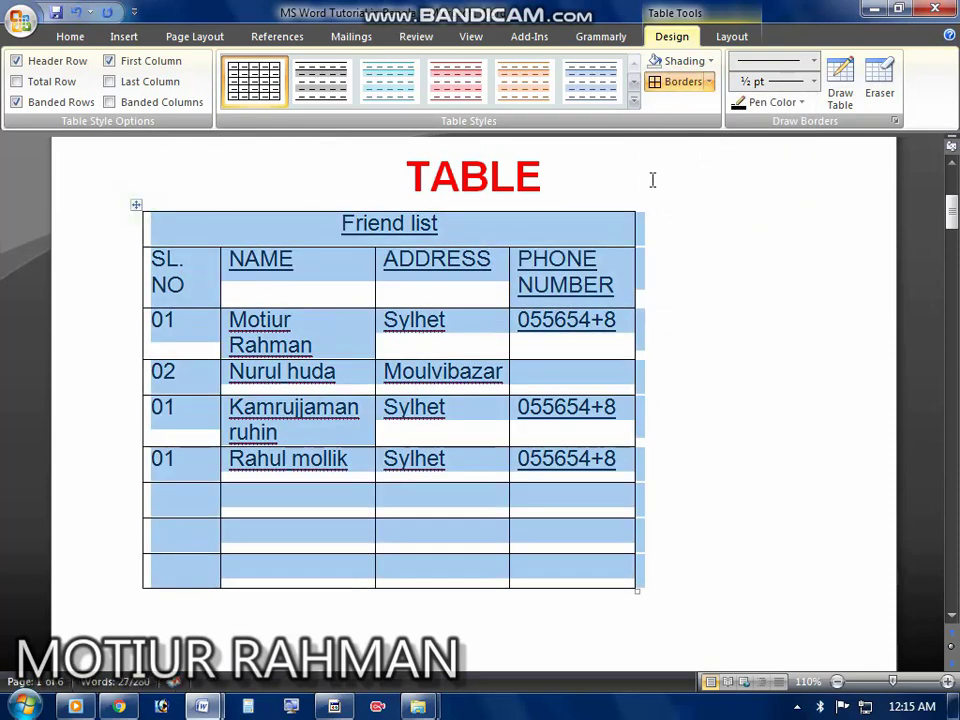
click(814, 61)
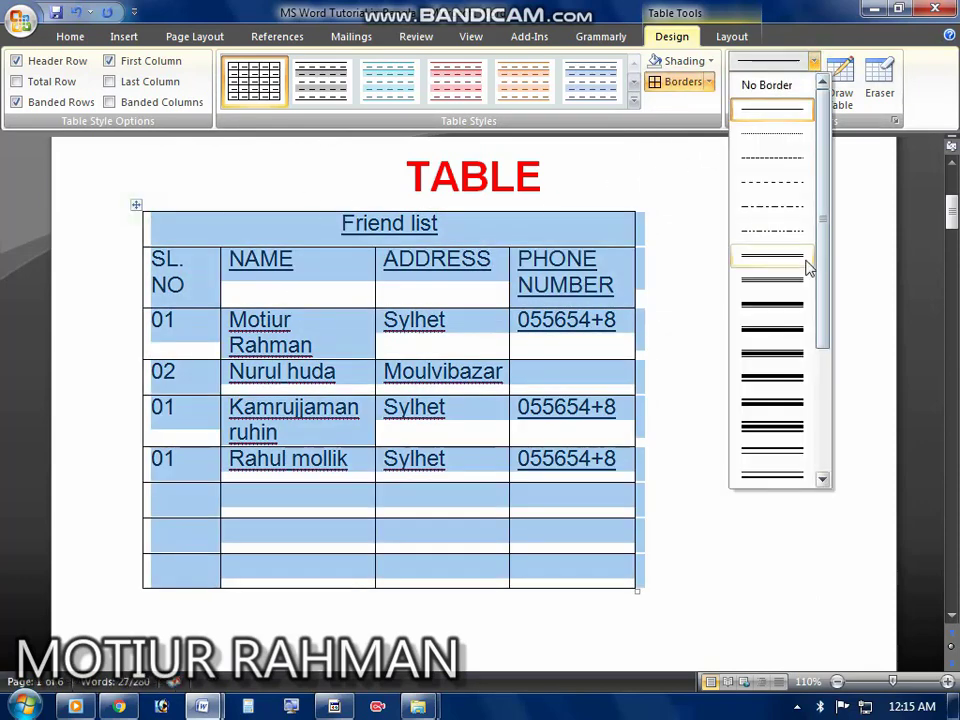
click(778, 403)
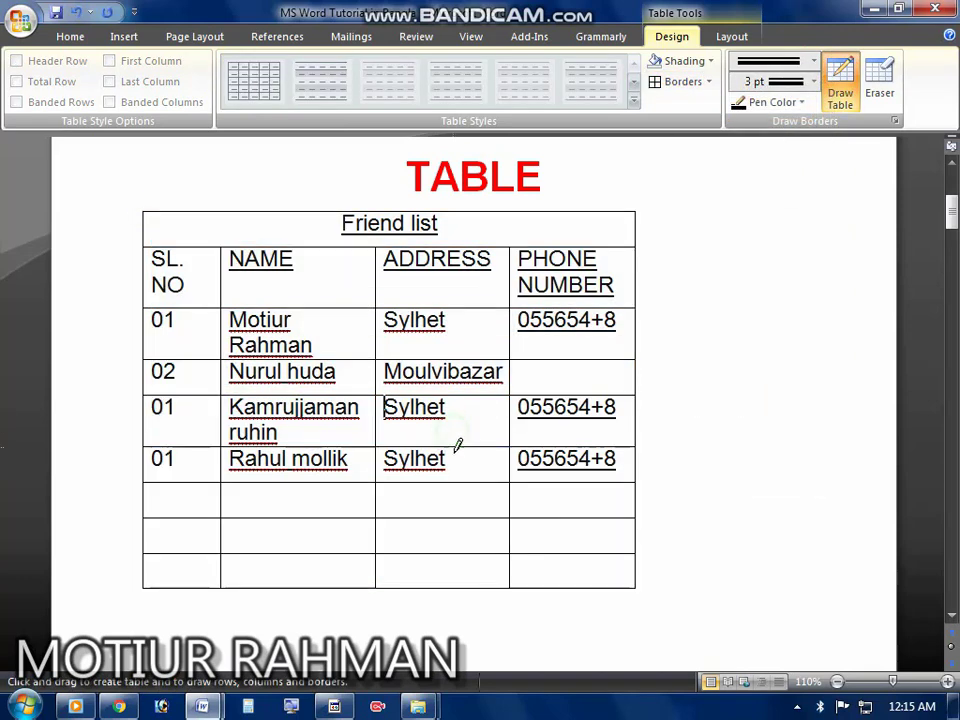
click(145, 222)
drag(158, 245, 620, 250)
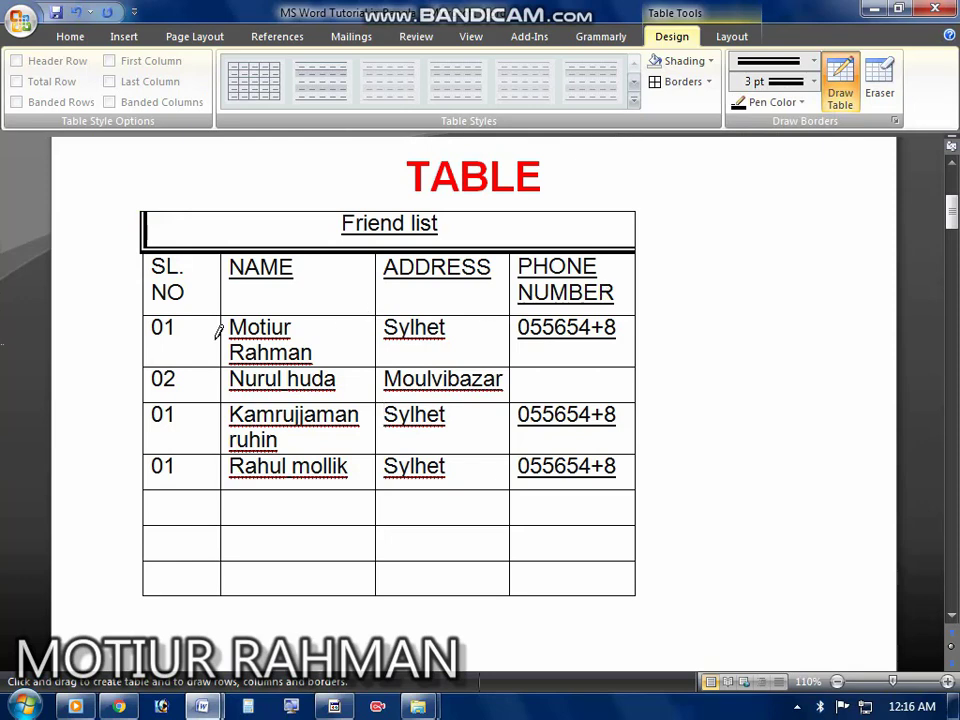
Draw the same 3 pt border along the table's top, upper right, left and bottom edges and both sides of the ADDRESS column
mouse_move(236, 213)
mouse_down()
mouse_move(630, 205)
mouse_move(639, 280)
mouse_up()
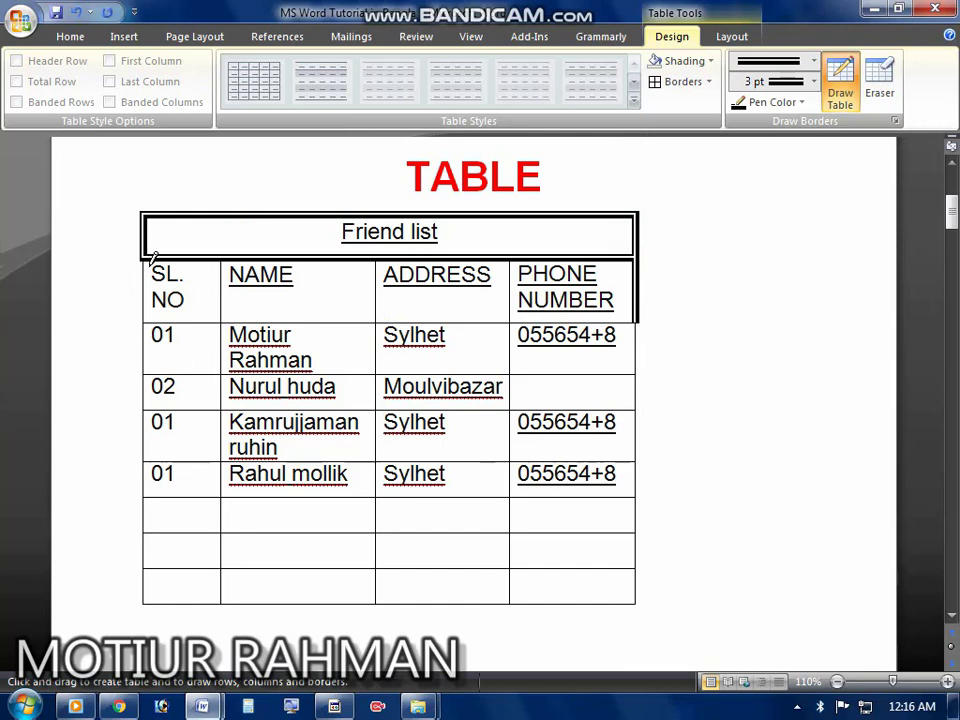
mouse_move(152, 258)
mouse_down()
mouse_move(143, 268)
mouse_move(148, 600)
mouse_move(323, 593)
mouse_move(636, 602)
mouse_up()
drag(508, 260, 510, 603)
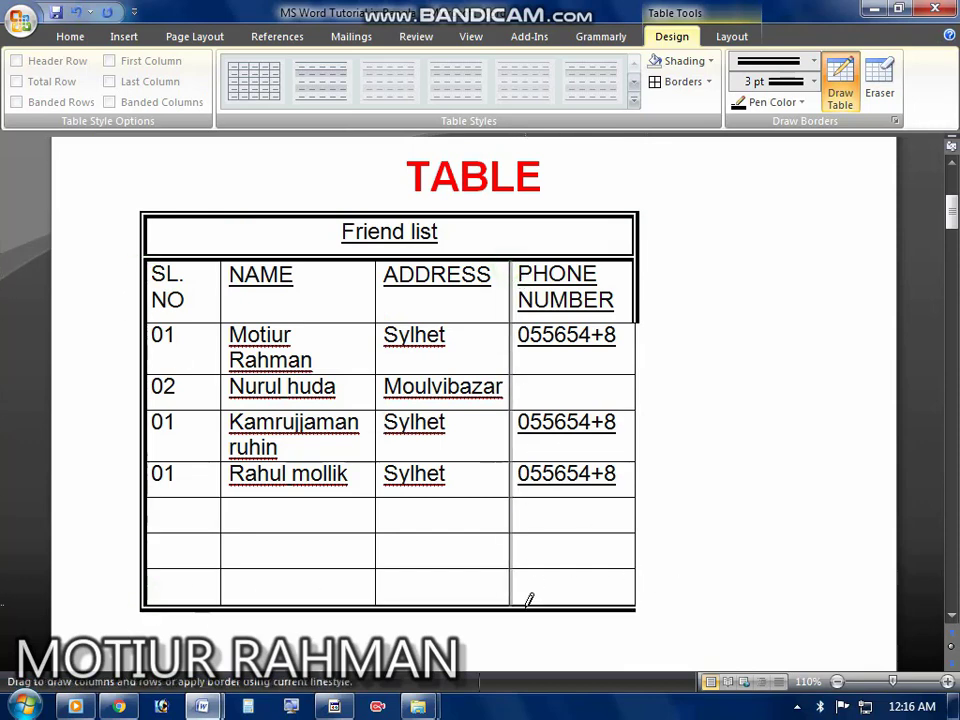
drag(382, 255, 377, 603)
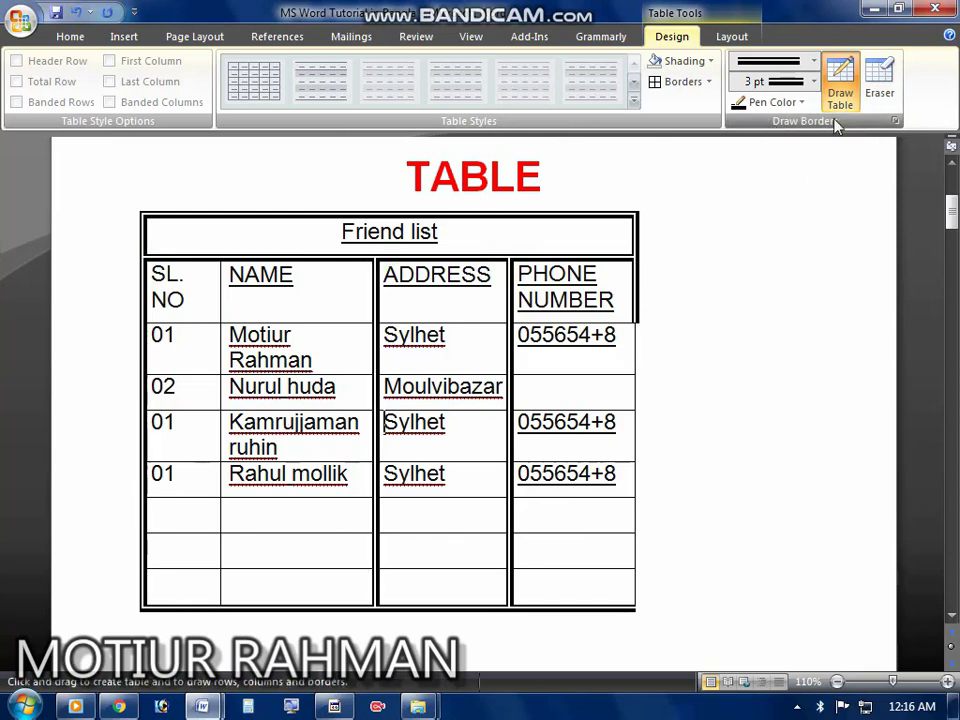
Draw the 3 pt multi-line border between the SL. NO and NAME columns and along the rest of the table's right edge
mouse_move(222, 258)
mouse_down()
mouse_move(225, 356)
mouse_move(206, 557)
mouse_move(221, 603)
mouse_up()
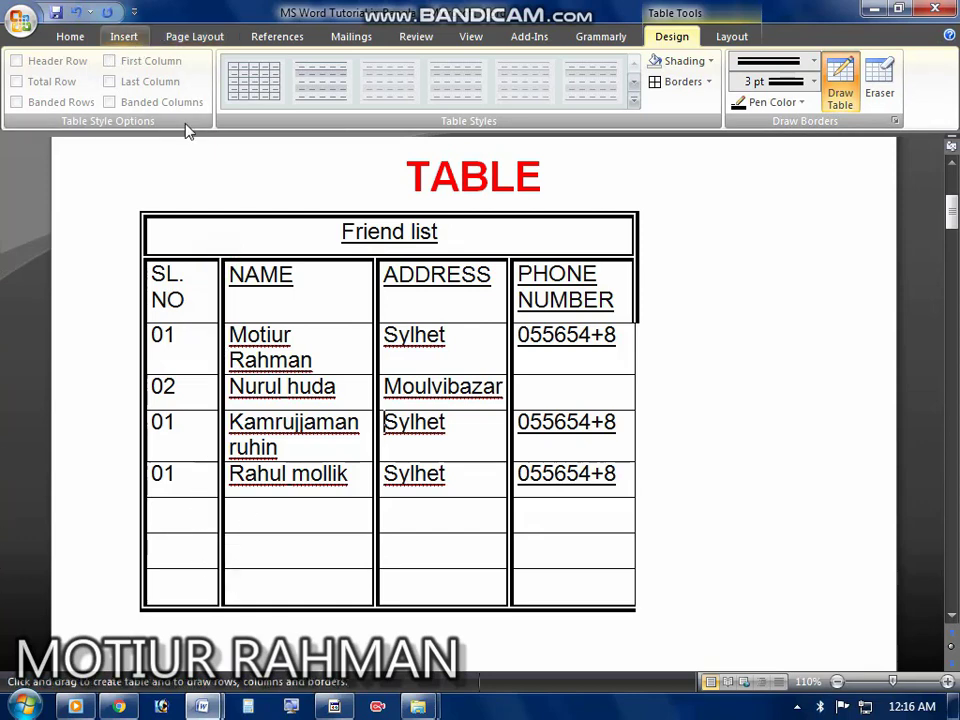
drag(640, 316, 638, 606)
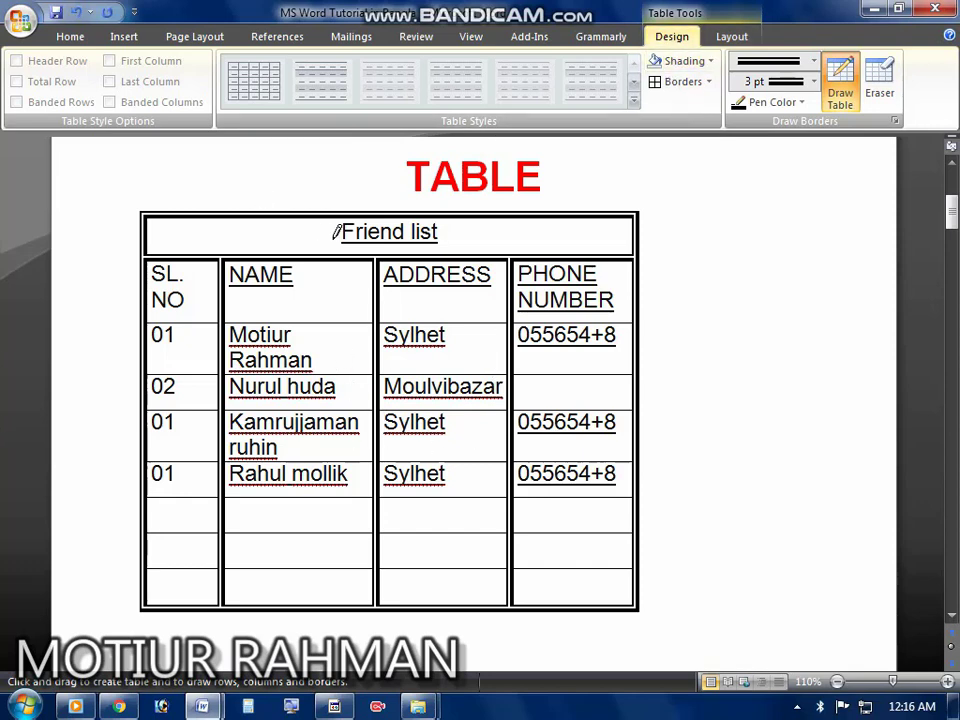
click(336, 231)
Set the border line weight to 4 ½ pt and apply it to the table's top edge
click(131, 205)
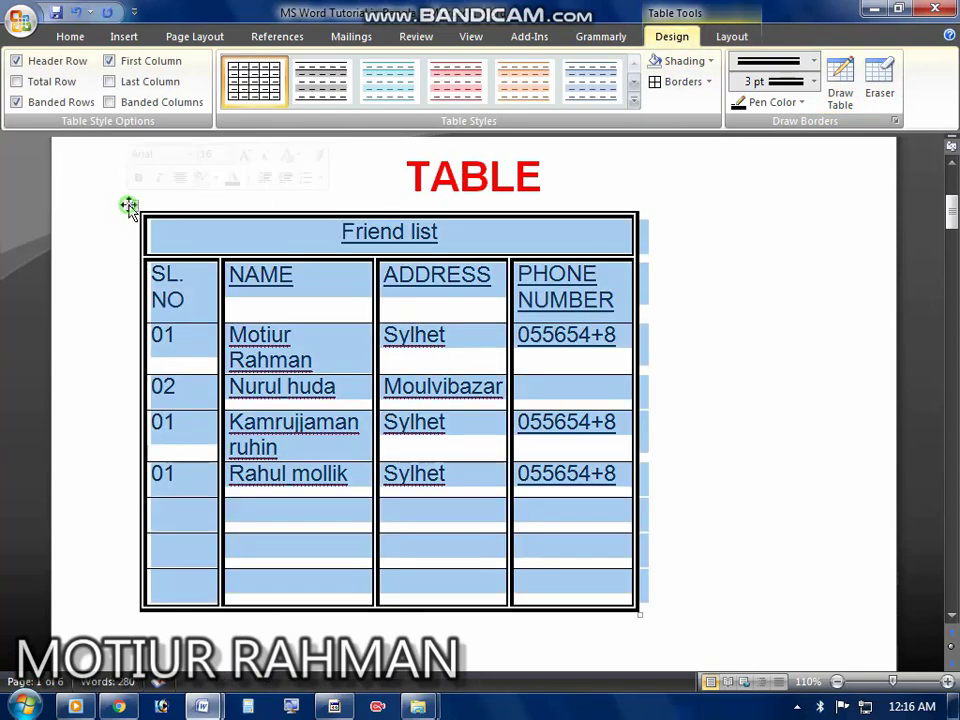
click(814, 81)
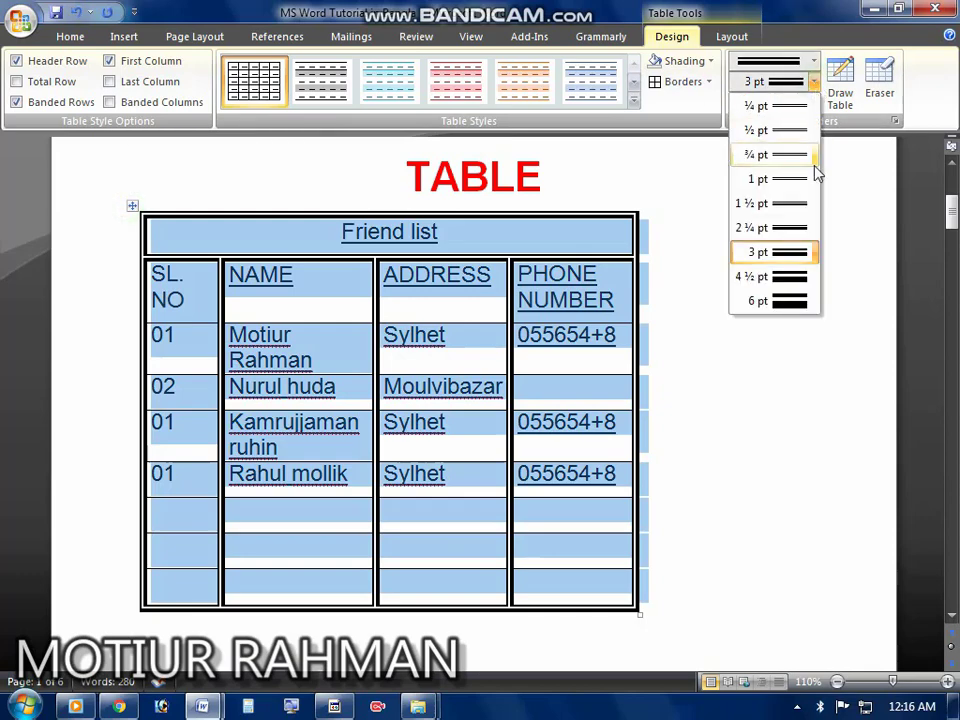
click(790, 276)
click(188, 212)
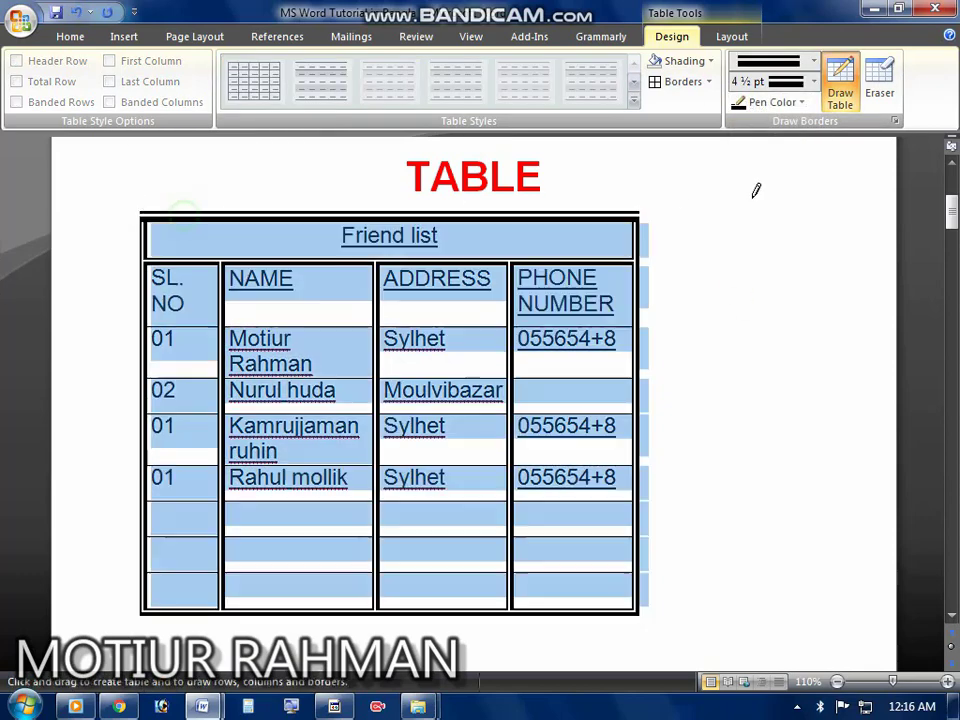
Draw 4 ½ pt vertical lines along both sides of the NAME column below the title row, and show the table layout options
mouse_move(227, 279)
mouse_down()
mouse_move(216, 313)
mouse_move(221, 605)
mouse_up()
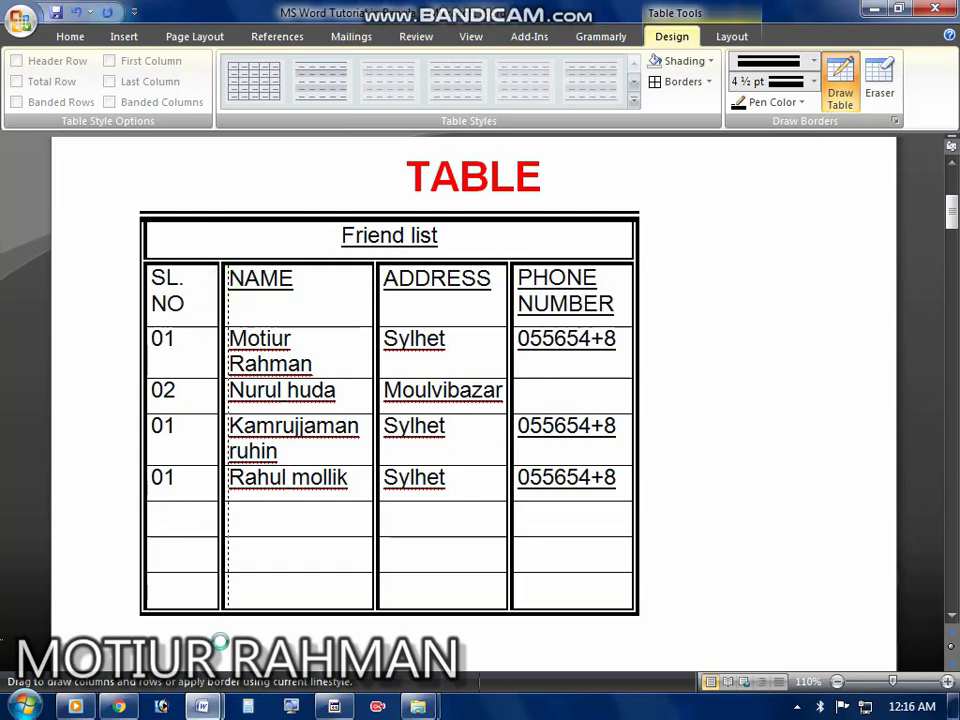
drag(384, 264, 384, 610)
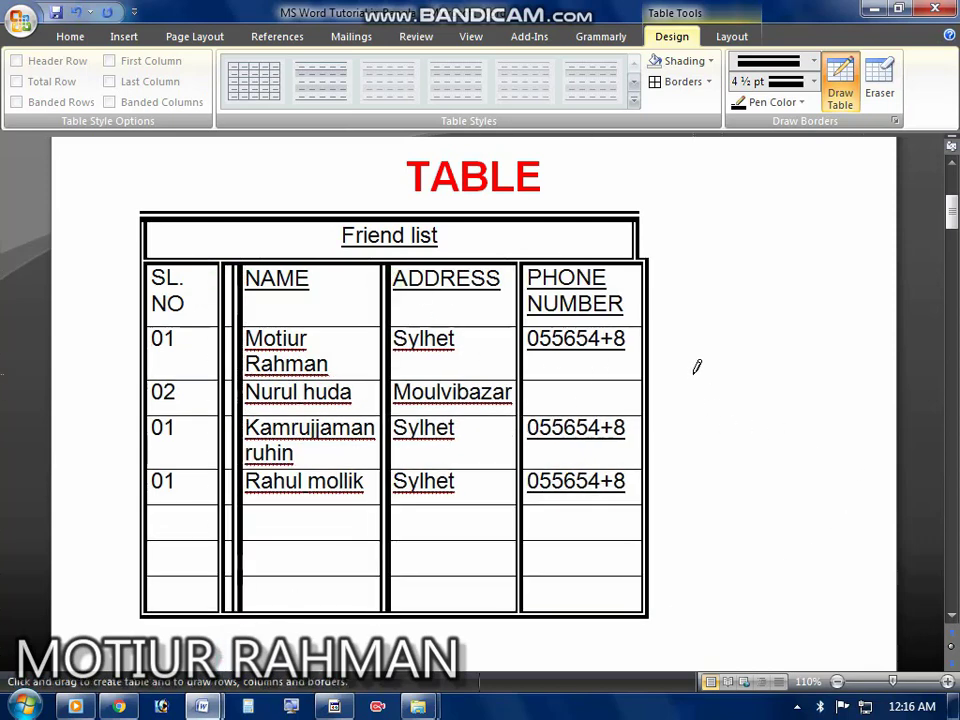
click(733, 37)
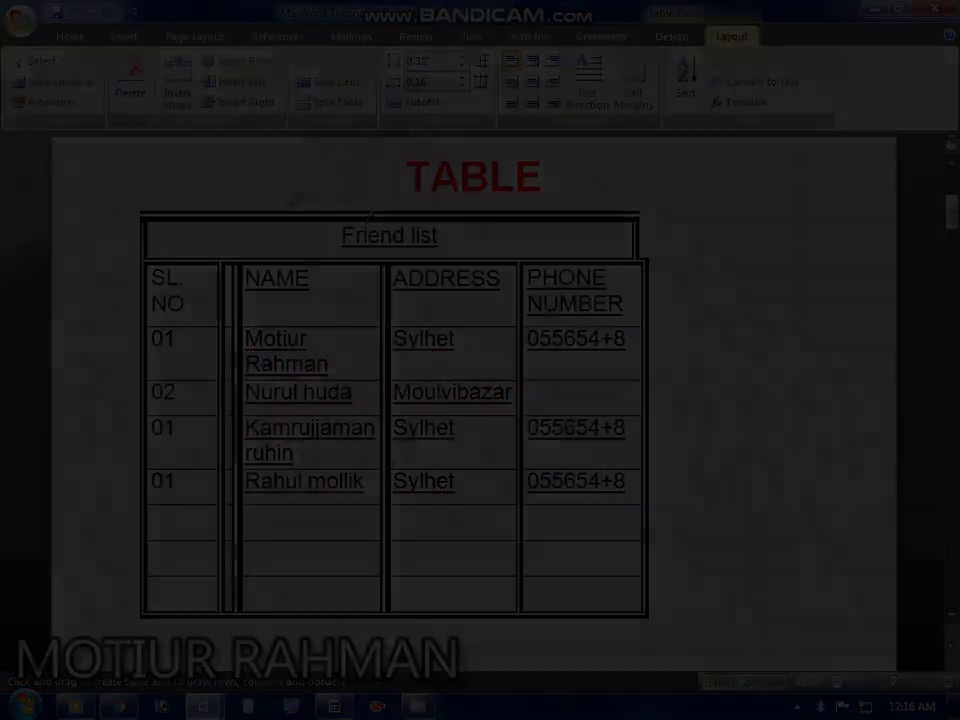